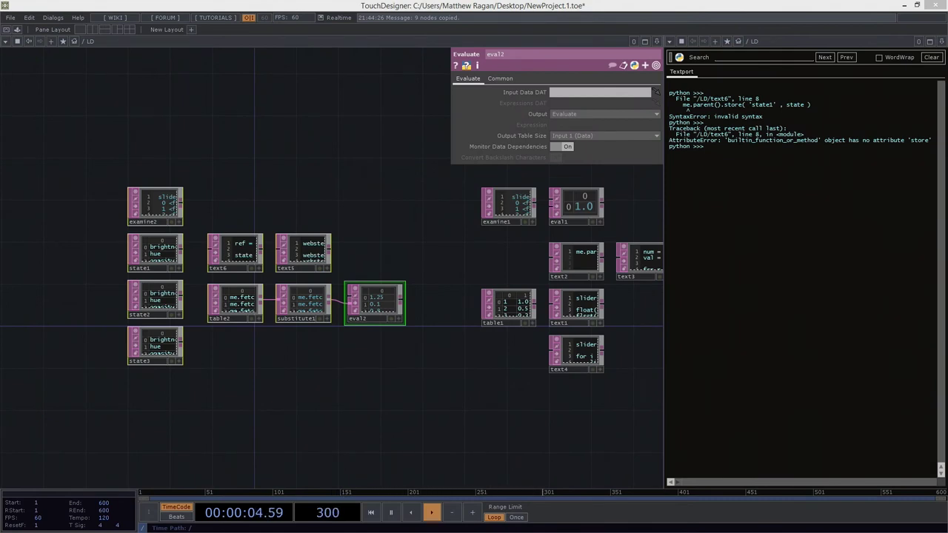
Clear the Textport output and close the Textport pane so the LD network fills the workspace
click(935, 57)
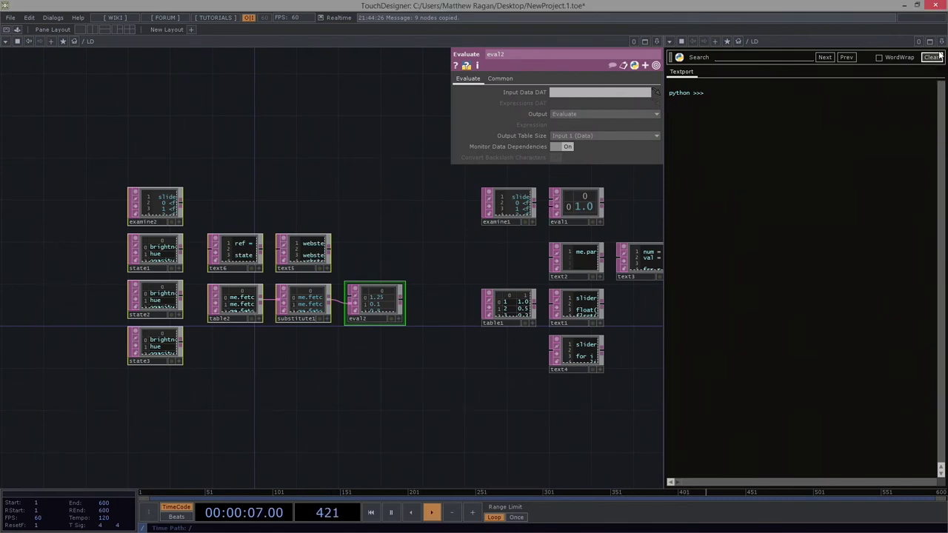
click(940, 41)
click(933, 110)
key(h)
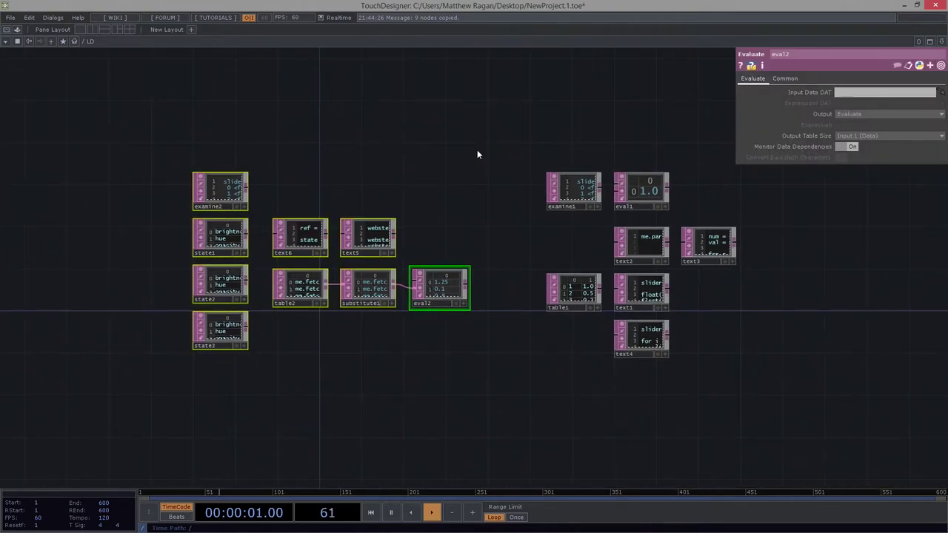
Go up to the root network and add a Base component beside LD
scroll(476, 151, down, 8)
scroll(361, 373, down, 3)
drag(377, 411, 391, 365)
drag(561, 291, 427, 322)
key(Tab)
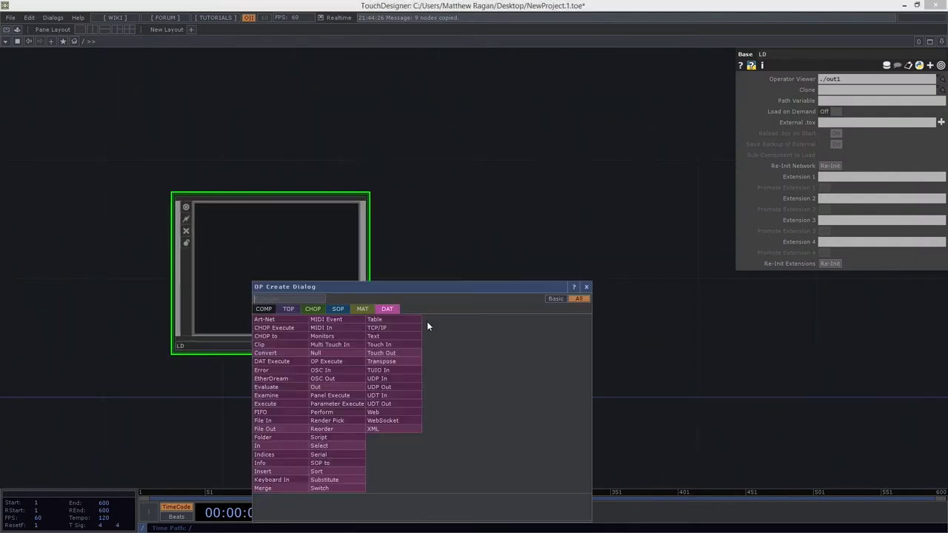
text(base)
click(262, 310)
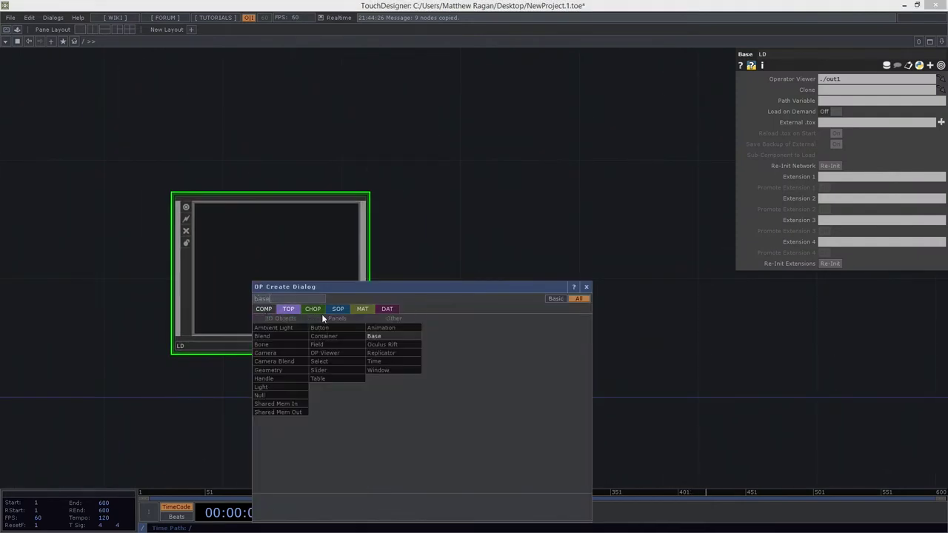
click(393, 336)
click(524, 275)
Rename the new Base component as replicator and enter its network
drag(282, 131, 326, 109)
click(541, 331)
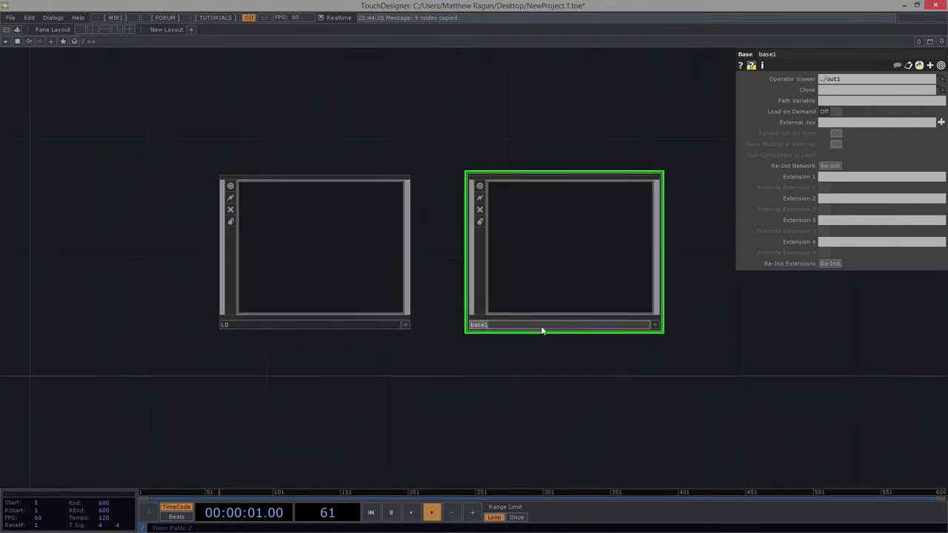
text(replicator)
key(Return)
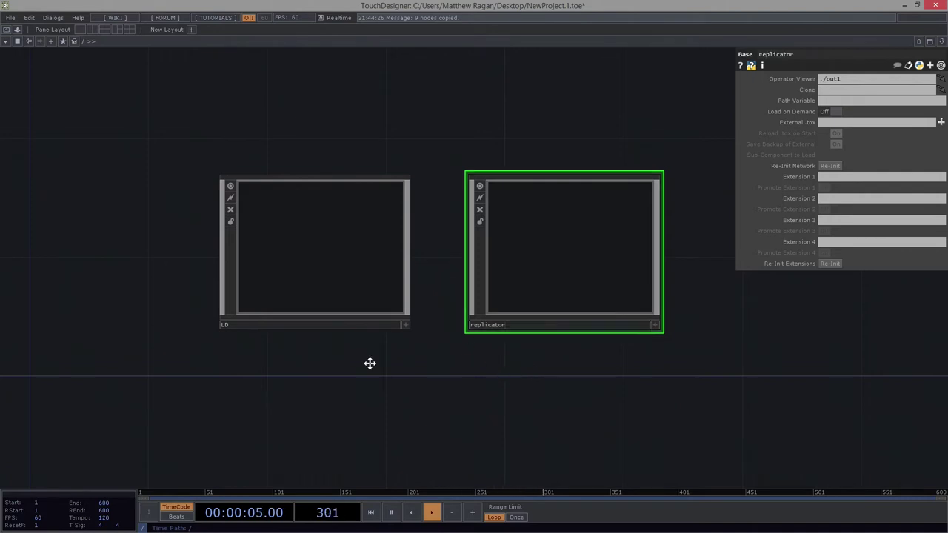
key(i)
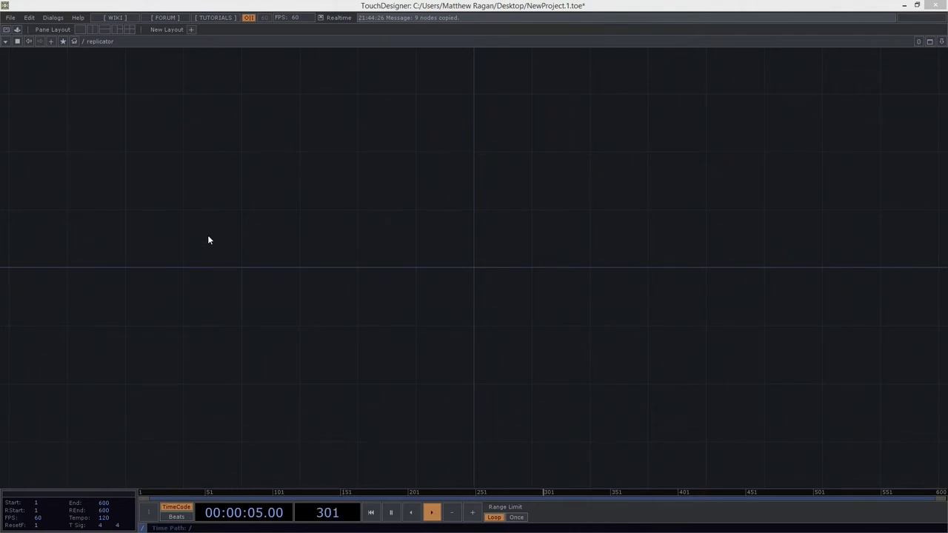
Paste the copied Text DAT containing "Shall I compare thee to a summer's day?" into the replicator network
key(ctrl+v)
key(h)
scroll(431, 228, up, 4)
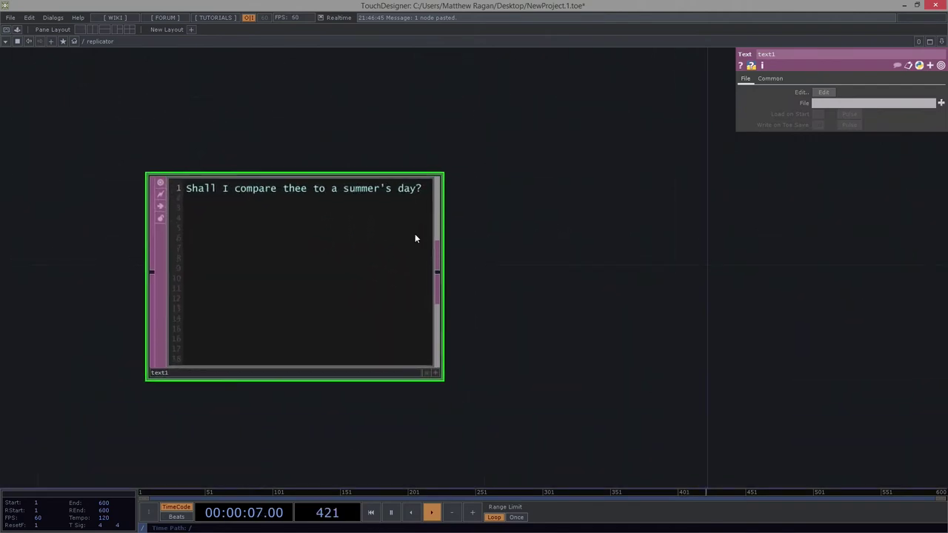
scroll(328, 218, down, 3)
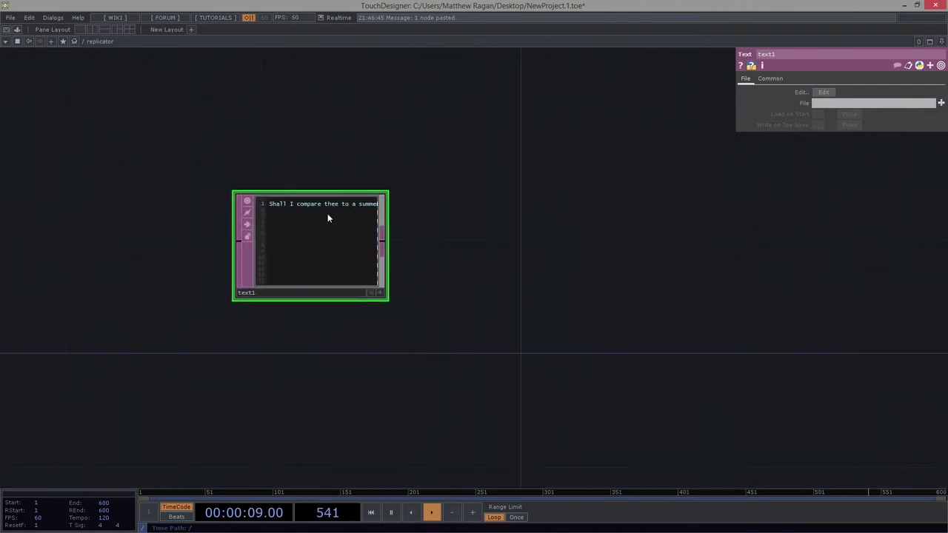
scroll(328, 218, up, 3)
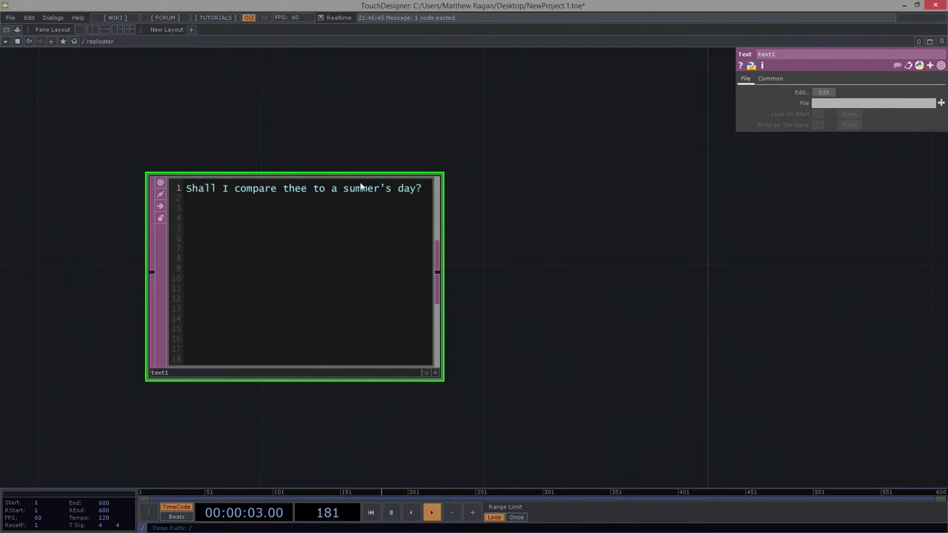
scroll(480, 334, down, 3)
scroll(394, 302, down, 3)
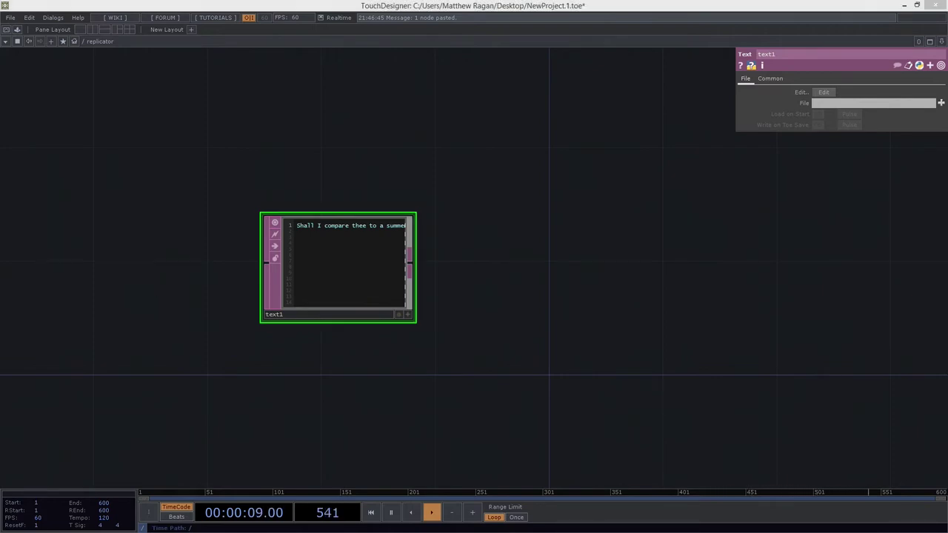
Add a Convert DAT fed by the output of the Text DAT
drag(333, 285, 330, 265)
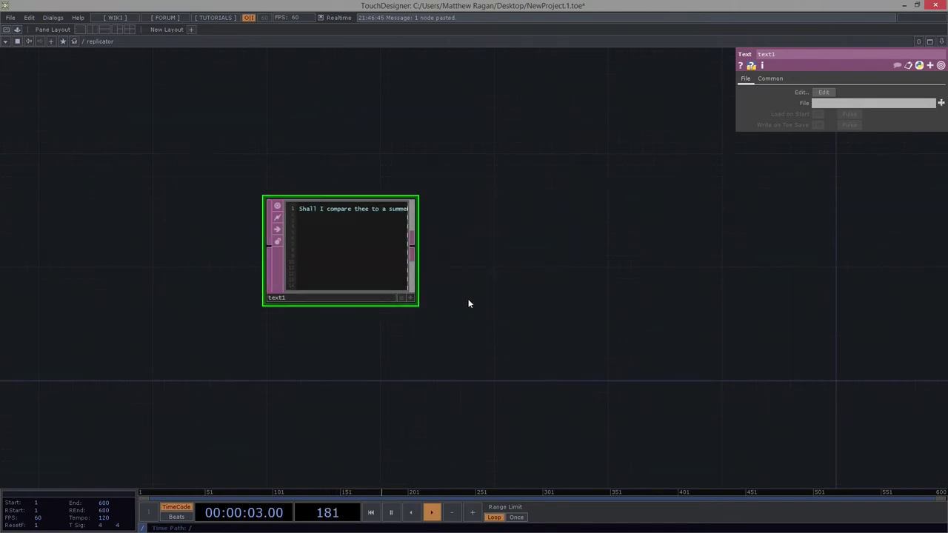
drag(454, 231, 467, 240)
scroll(465, 238, up, 3)
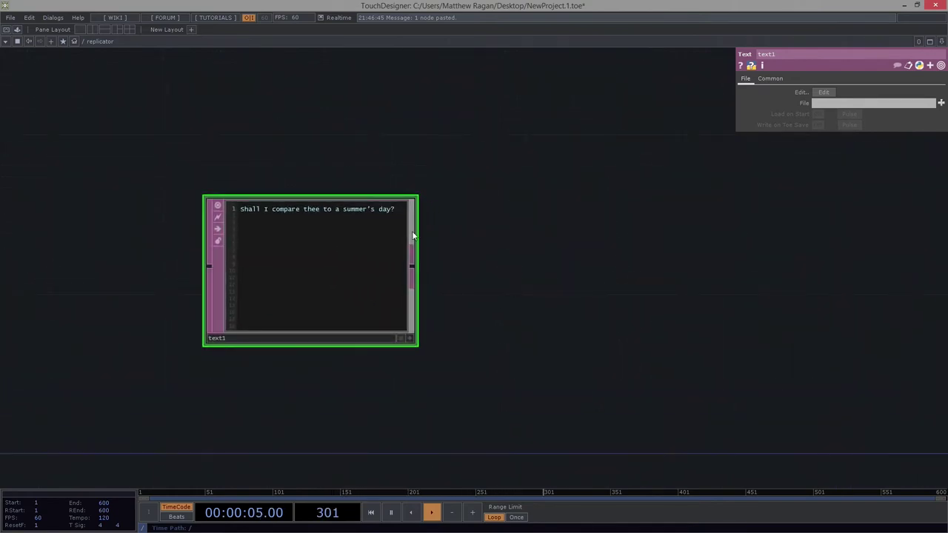
click(414, 265)
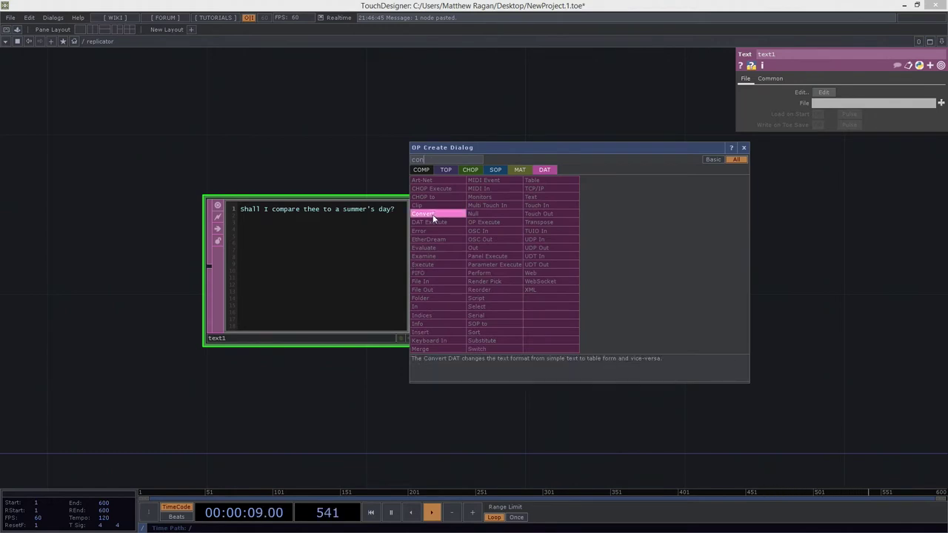
click(434, 213)
click(556, 273)
key(h)
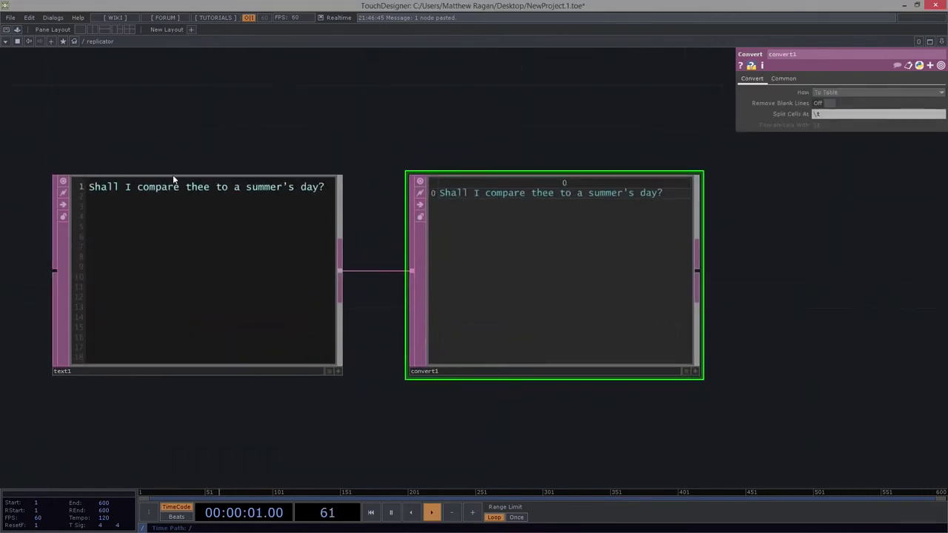
click(203, 223)
click(616, 280)
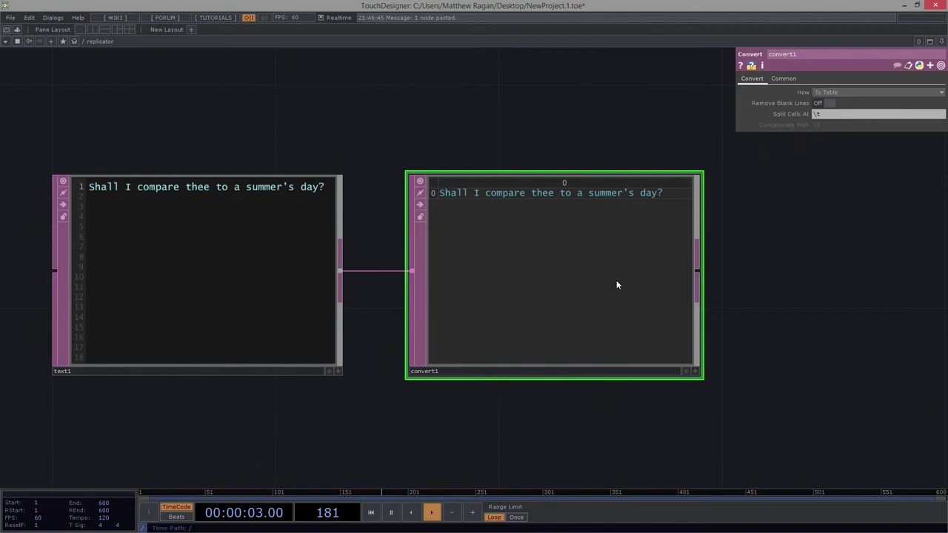
Set the Convert DAT to split cells at a space so each word gets its own cell
click(831, 116)
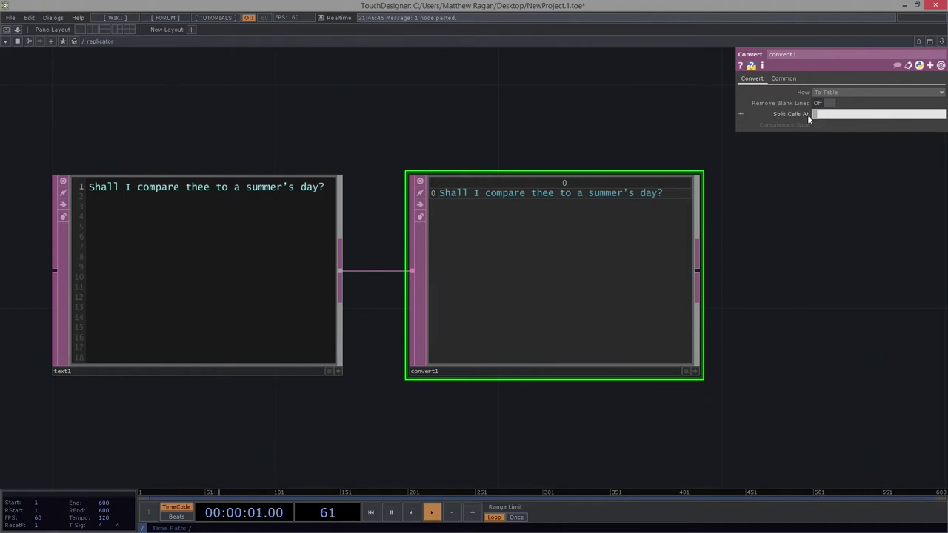
key(Return)
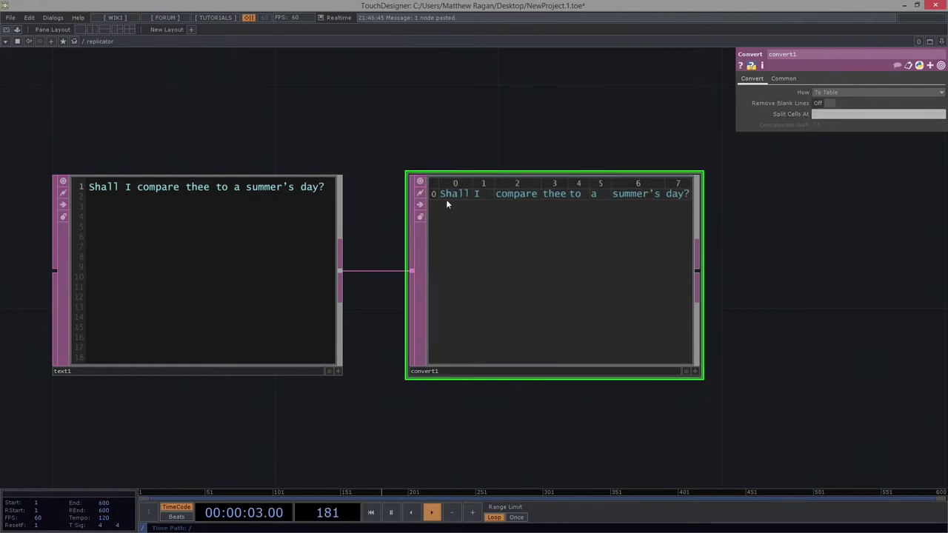
scroll(446, 199, up, 3)
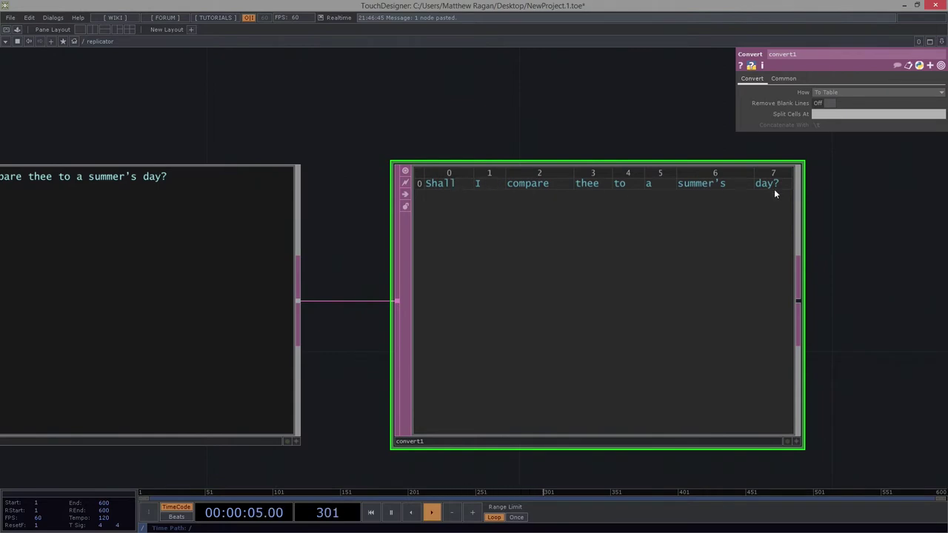
drag(542, 133, 417, 134)
Add a Null DAT fed by the output of the Convert DAT
scroll(417, 134, down, 2)
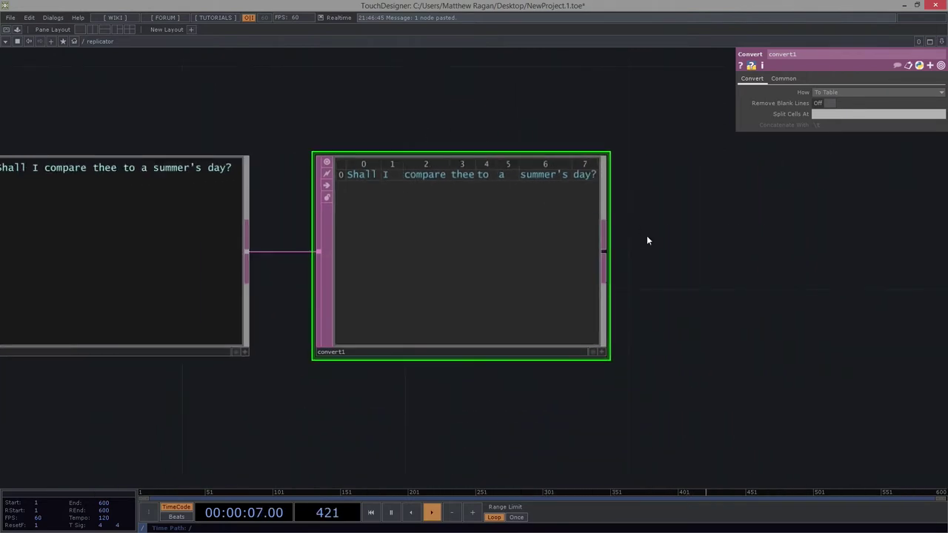
drag(490, 263, 371, 296)
right_click(440, 296)
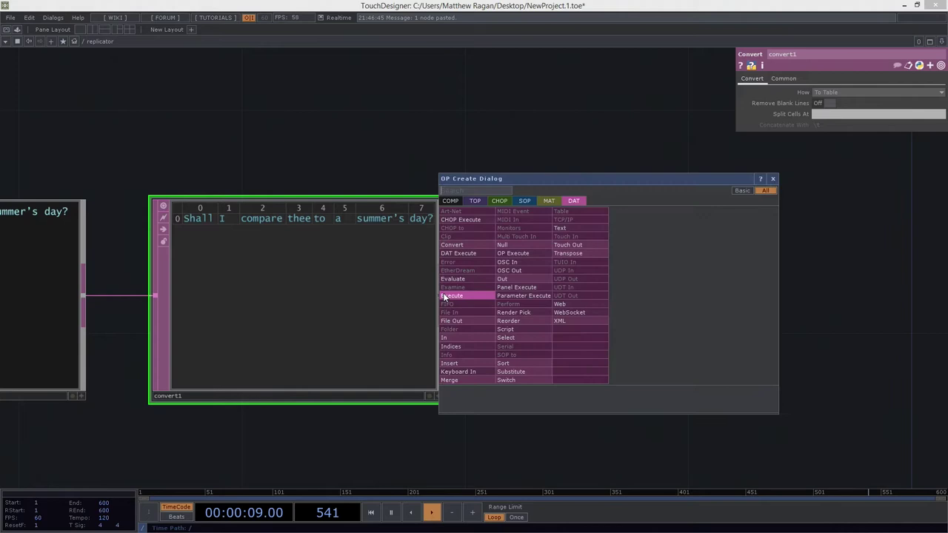
text(nul)
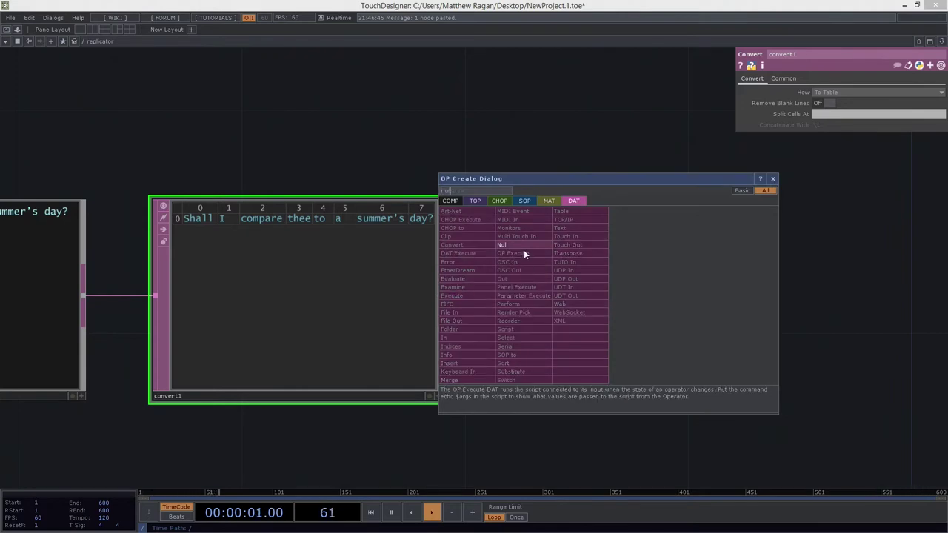
click(518, 245)
click(763, 306)
Move the Text and Convert DATs together away from the Null DAT, leaving room for another operator between convert1 and null1
drag(555, 178, 491, 178)
scroll(491, 178, down, 3)
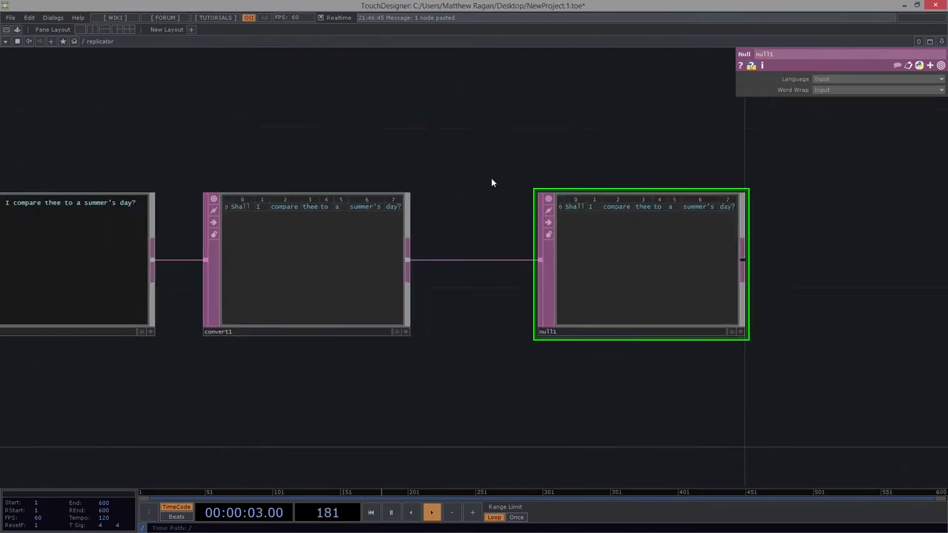
drag(426, 148, 501, 178)
scroll(501, 179, down, 4)
mouse_move(223, 164)
right_down()
mouse_move(480, 280)
mouse_move(459, 274)
right_up()
drag(442, 249, 402, 249)
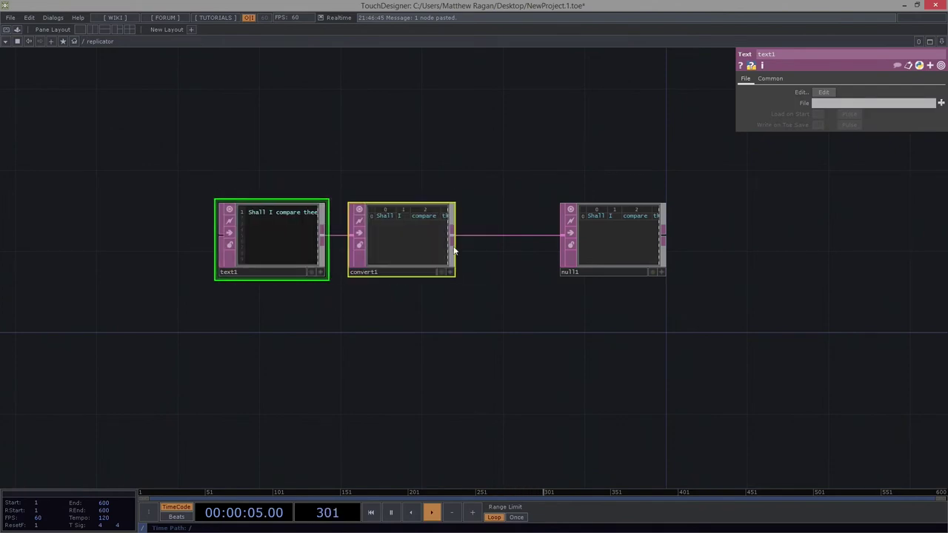
scroll(598, 214, up, 5)
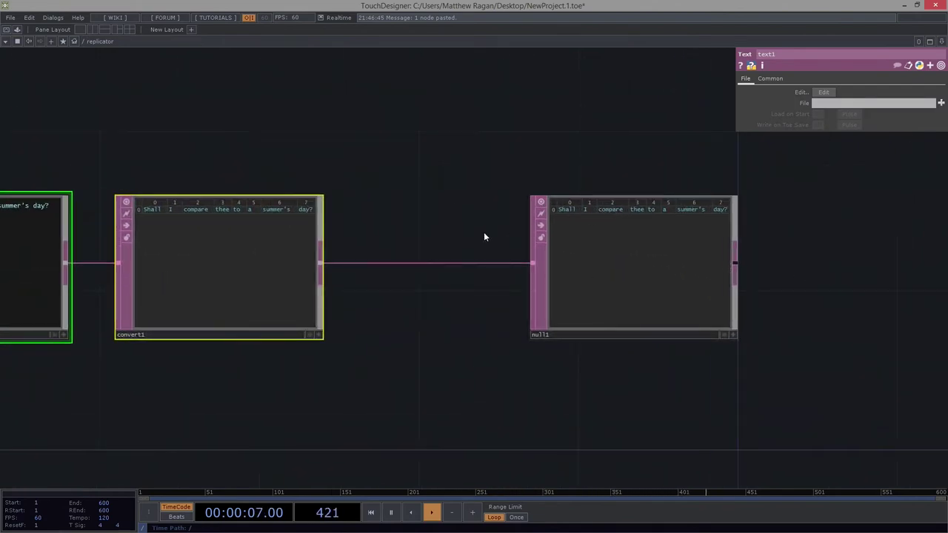
drag(462, 205, 528, 206)
right_drag(77, 137, 223, 231)
drag(302, 260, 254, 261)
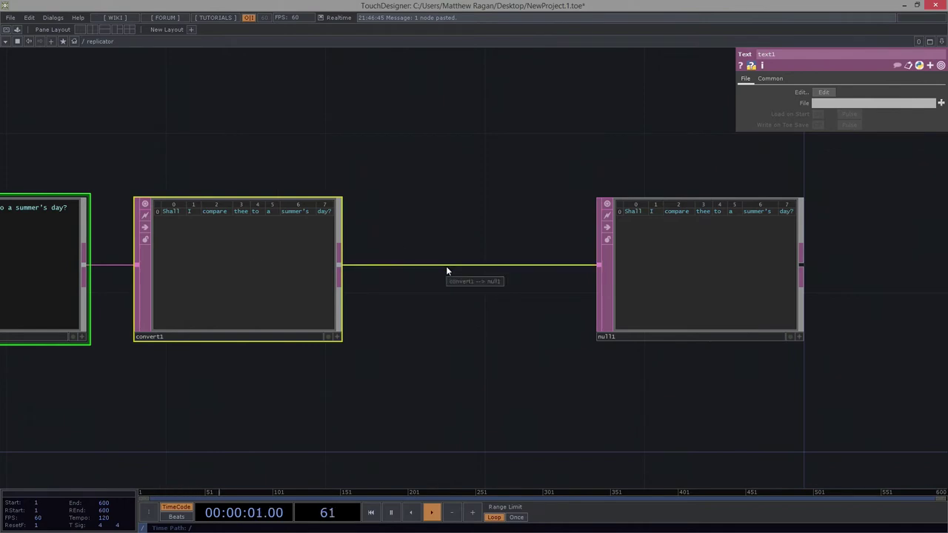
click(412, 223)
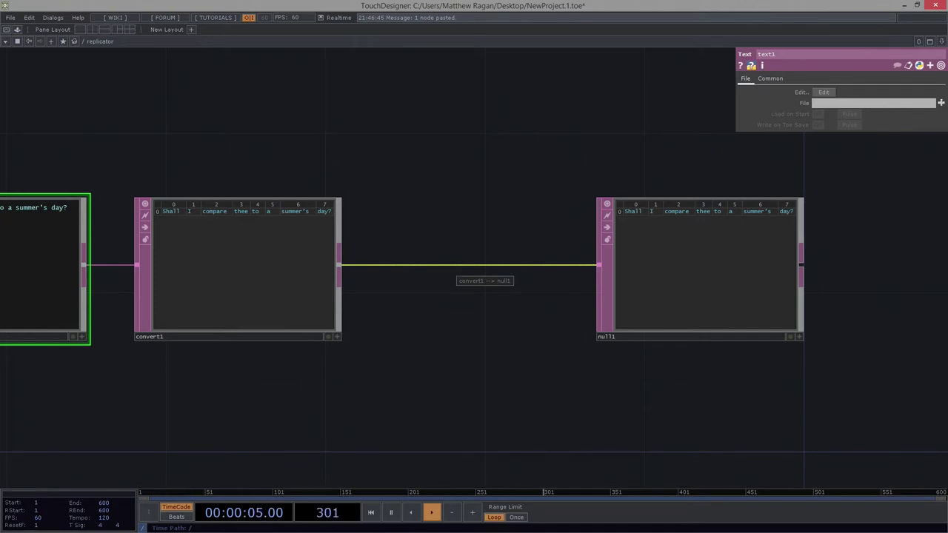
Insert a Transpose DAT into the connection between convert1 and null1, and space the nodes evenly
right_click(459, 264)
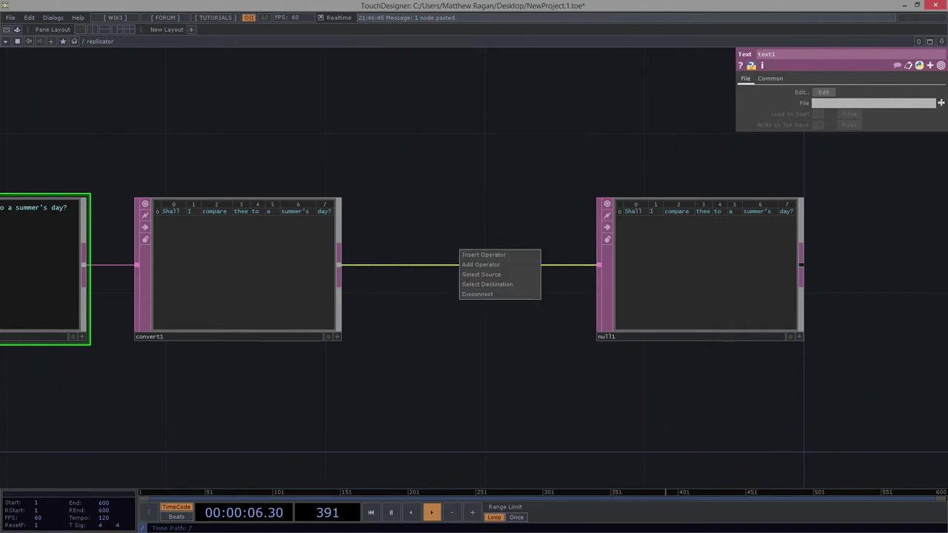
click(484, 253)
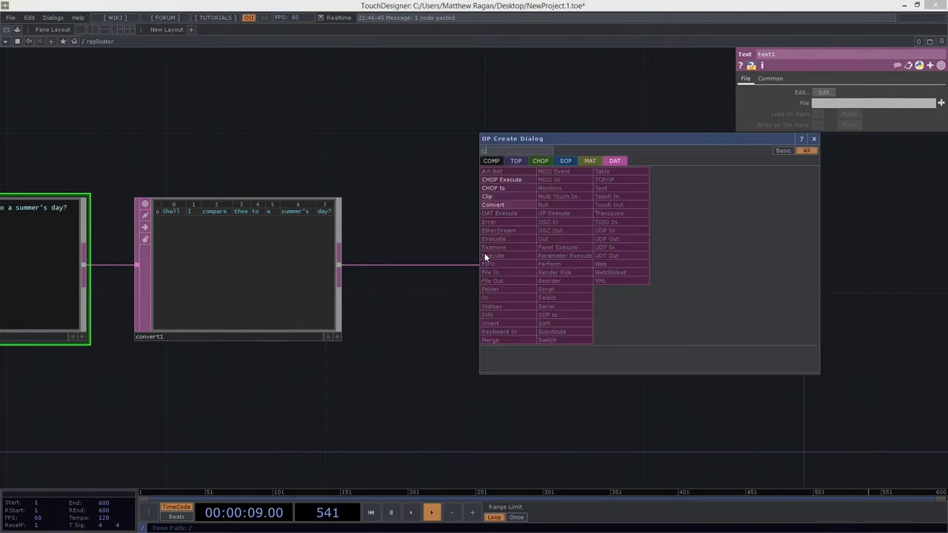
text(tran)
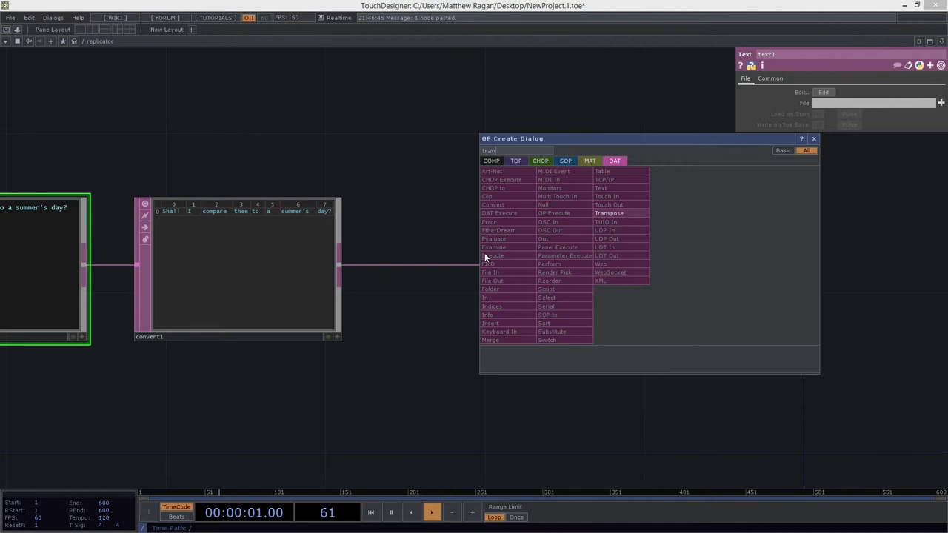
click(596, 214)
click(468, 263)
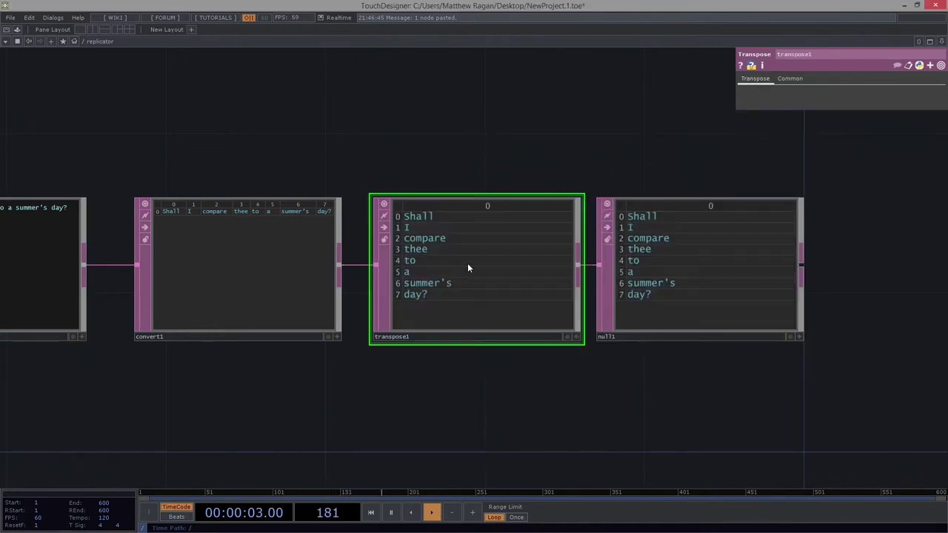
drag(445, 264, 444, 264)
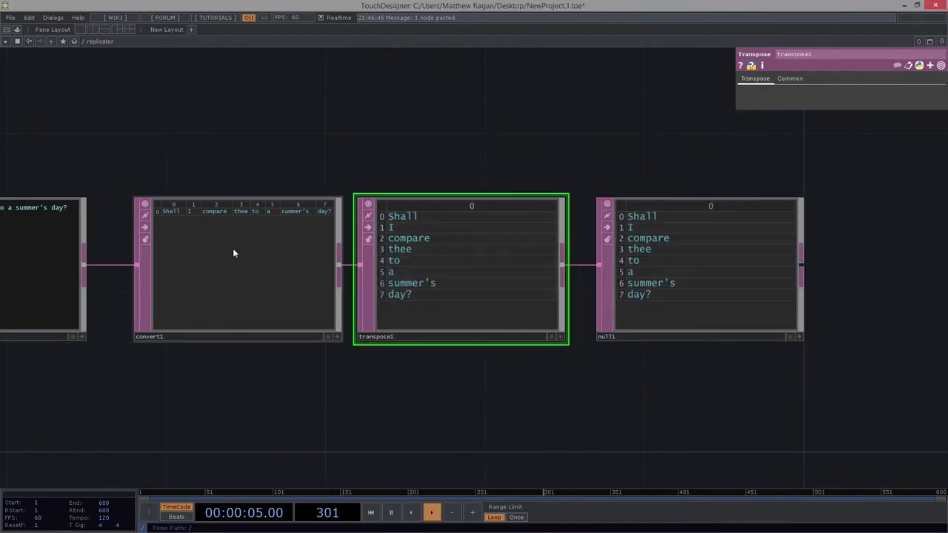
drag(222, 252, 205, 253)
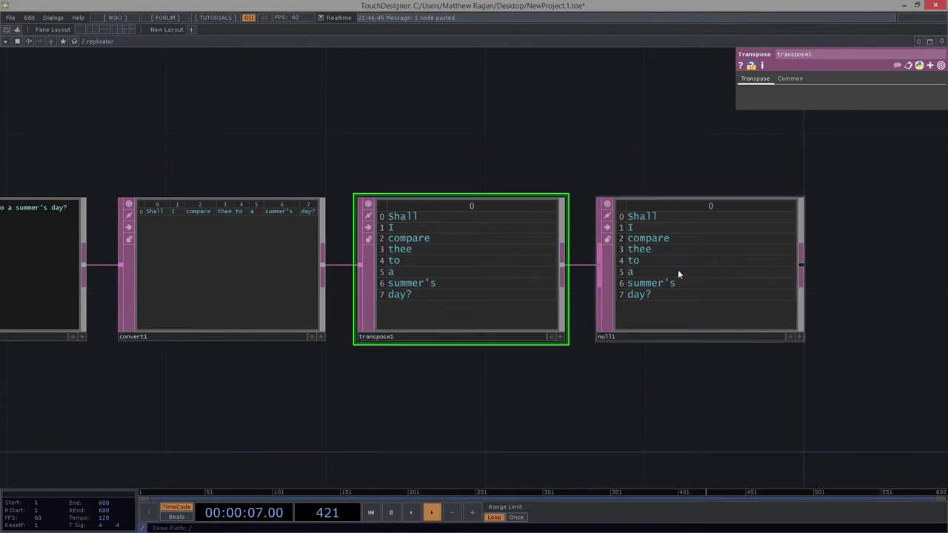
Select the whole chain from text1 to null1 and move it away from the vertical origin line, freeing space beyond null1
drag(657, 160, 485, 163)
middle_drag(485, 163, 443, 198)
drag(504, 147, 363, 153)
middle_drag(333, 153, 286, 152)
right_drag(85, 128, 415, 286)
drag(386, 250, 496, 267)
drag(475, 241, 377, 249)
scroll(390, 238, up, 1)
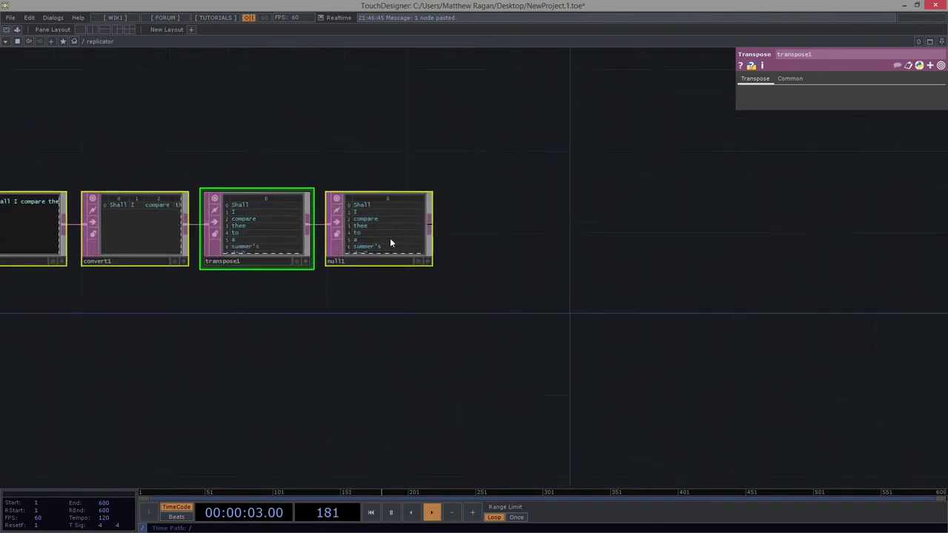
scroll(367, 190, up, 2)
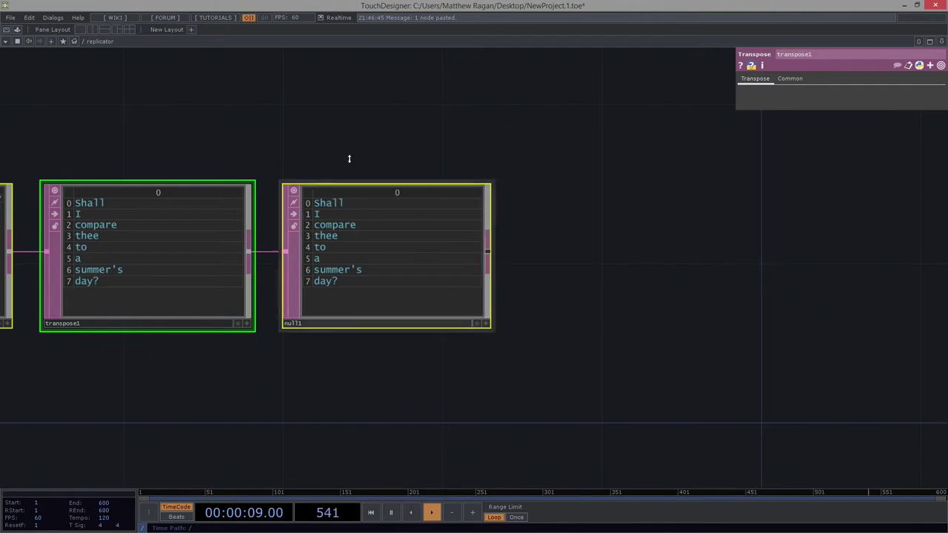
Add a Text TOP above and beyond null1, in the free space past the DAT chain
click(357, 205)
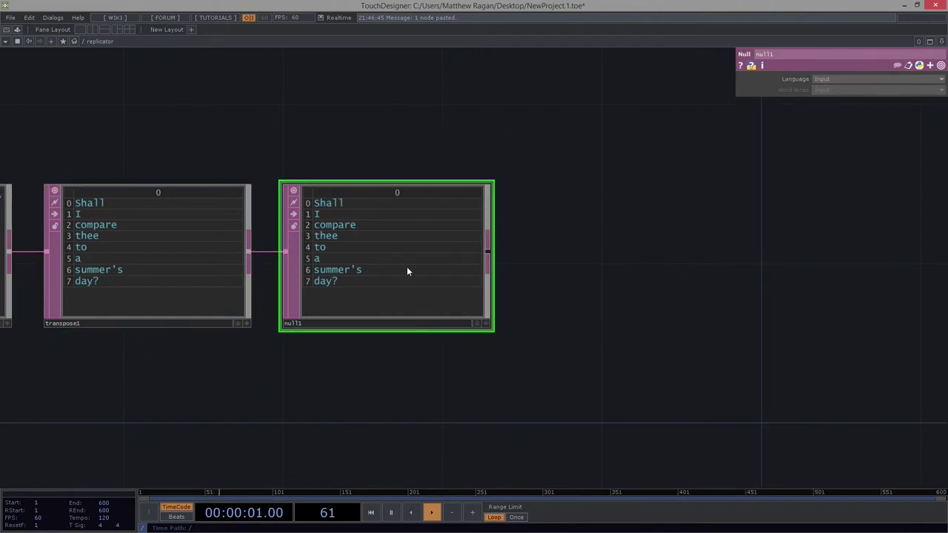
drag(634, 261, 493, 333)
key(Tab)
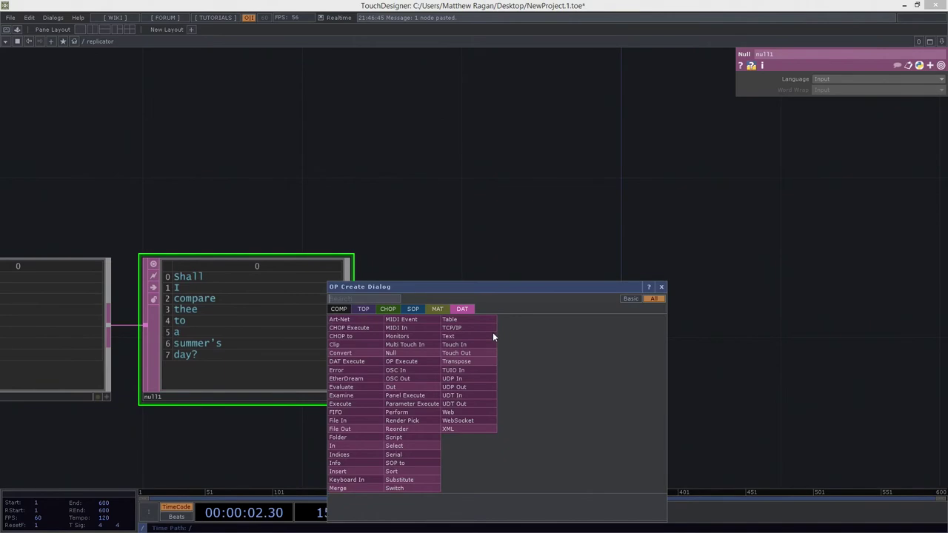
click(364, 309)
text(tive)
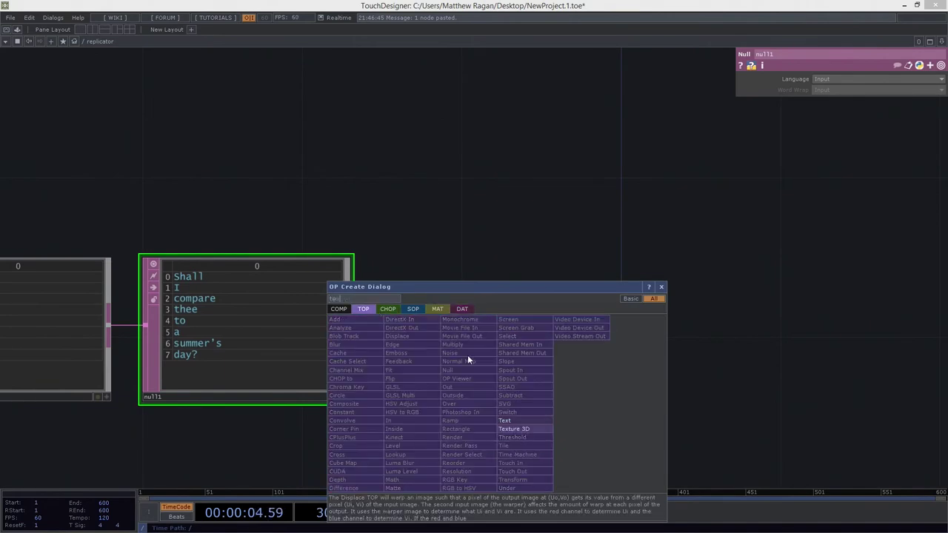
click(511, 420)
click(517, 132)
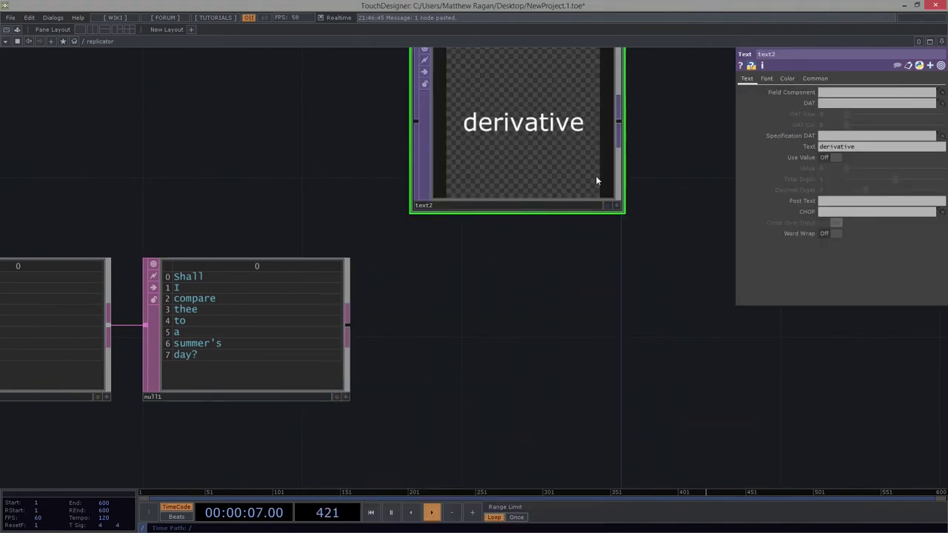
Clear the default text of the Text TOP text2 and assign null1 as its DAT parameter
click(852, 145)
key(BackSpace)
key(Return)
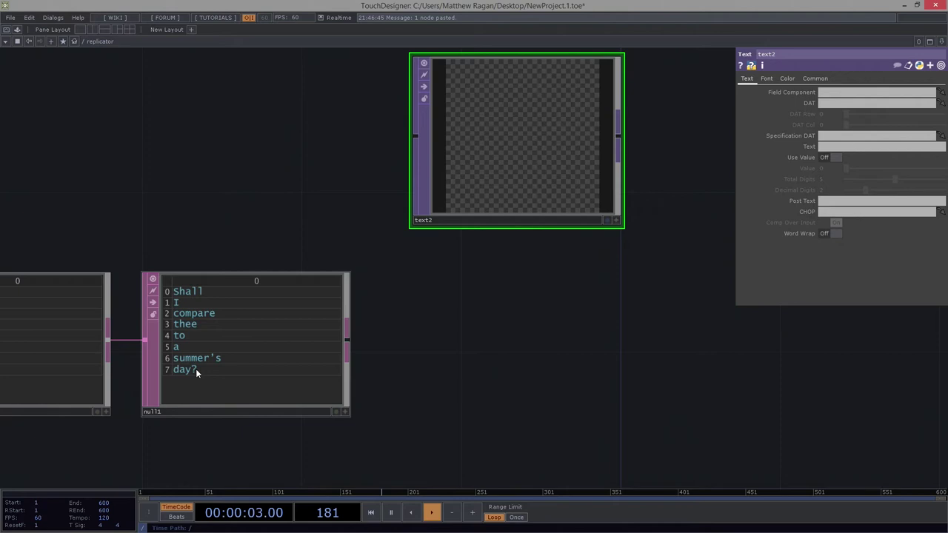
click(253, 369)
drag(229, 364, 490, 158)
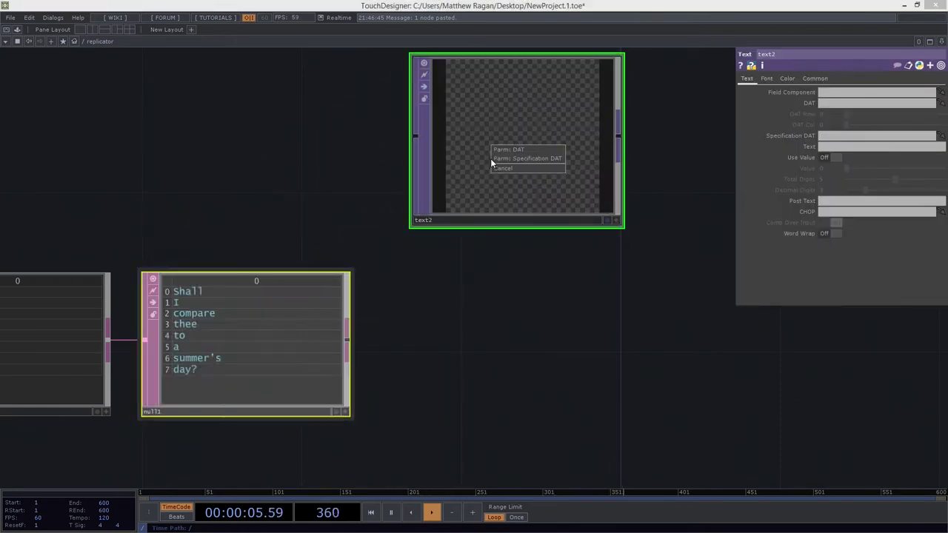
click(545, 151)
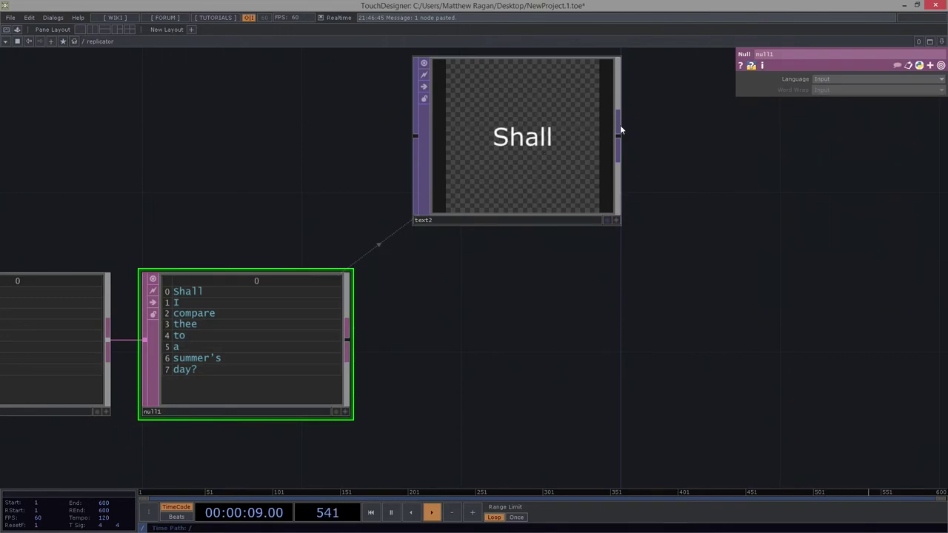
Set the DAT Row parameter of text2 to the expression me.digits
click(585, 207)
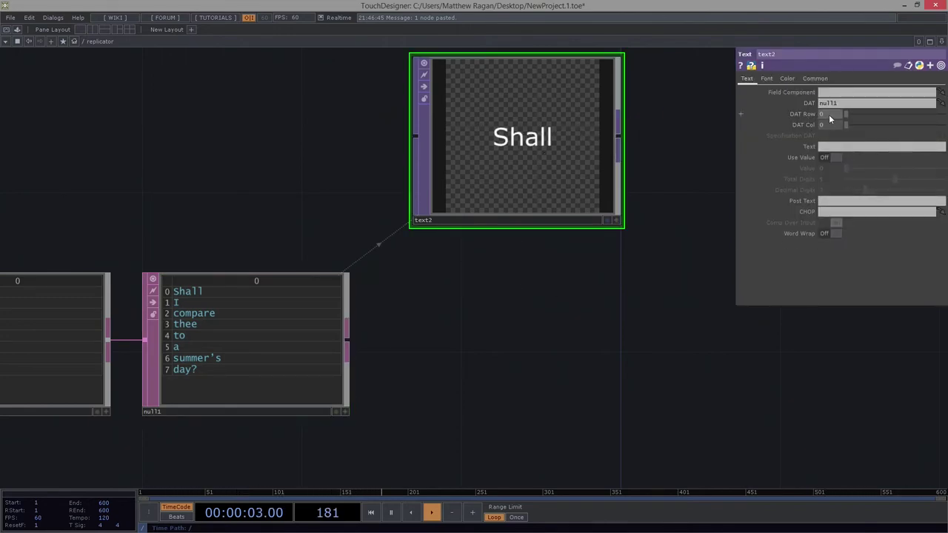
click(803, 114)
click(803, 113)
click(806, 114)
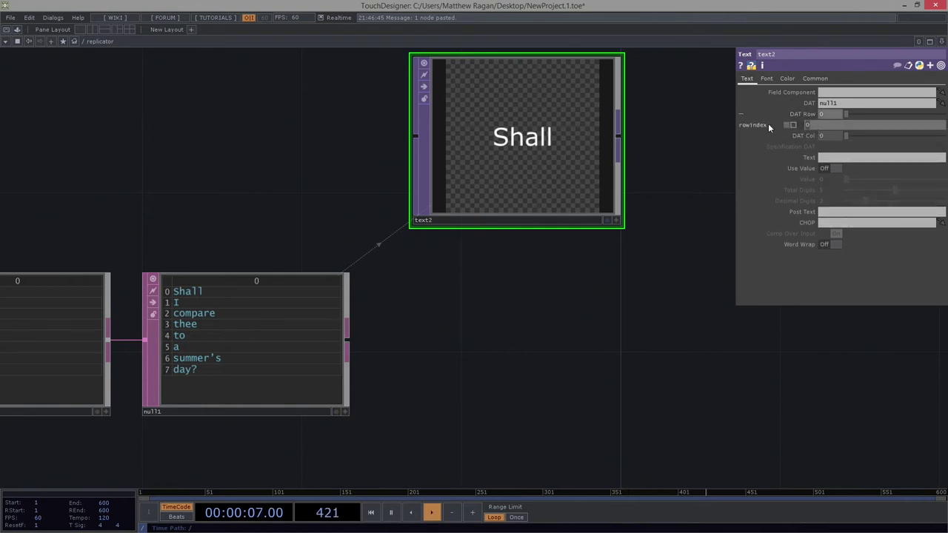
text(me.digits)
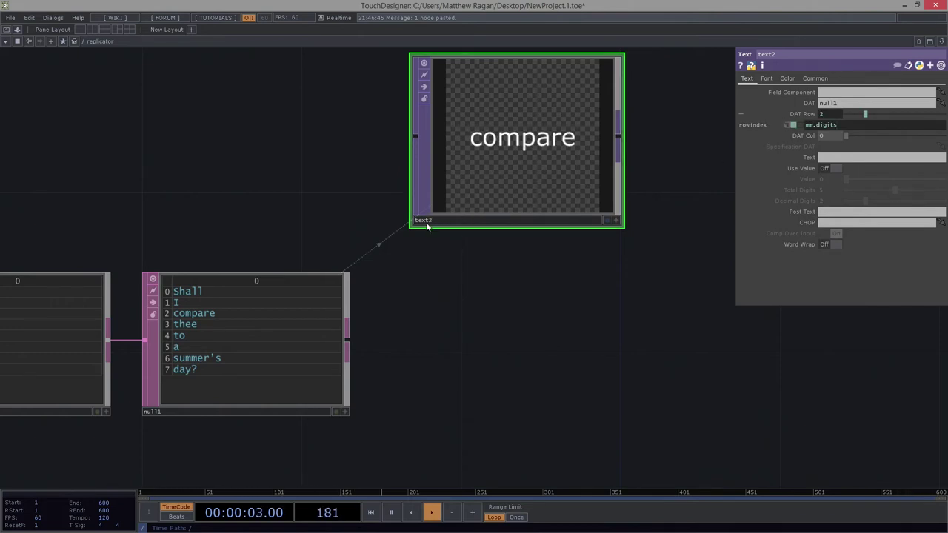
Raise text2 slightly above the DAT chain to free space beneath it
scroll(561, 271, down, 4)
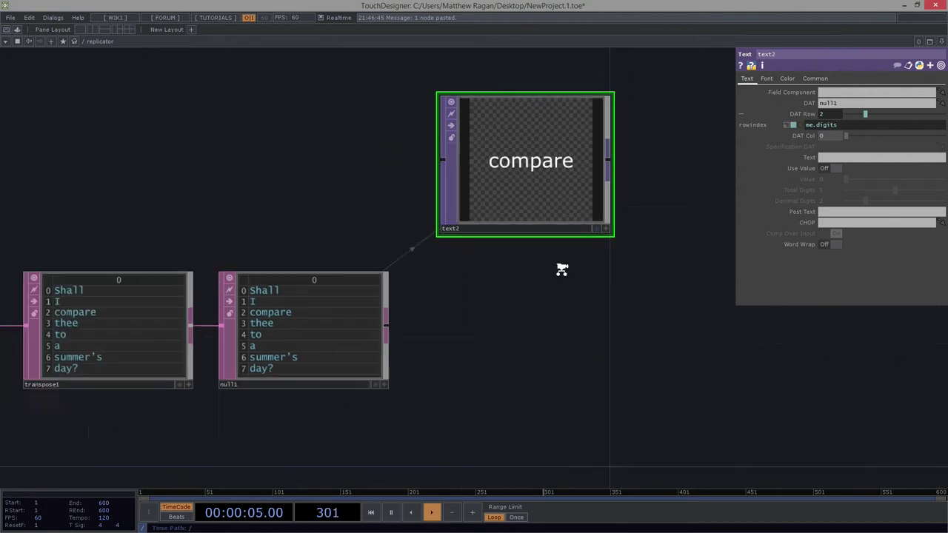
drag(562, 303, 604, 300)
drag(336, 179, 347, 178)
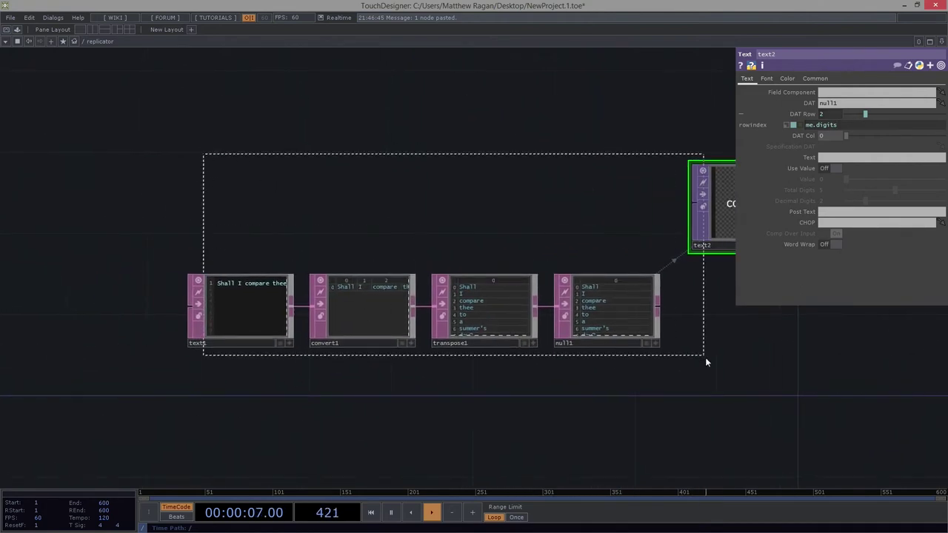
right_drag(705, 359, 706, 359)
drag(686, 235, 612, 233)
drag(709, 300, 606, 274)
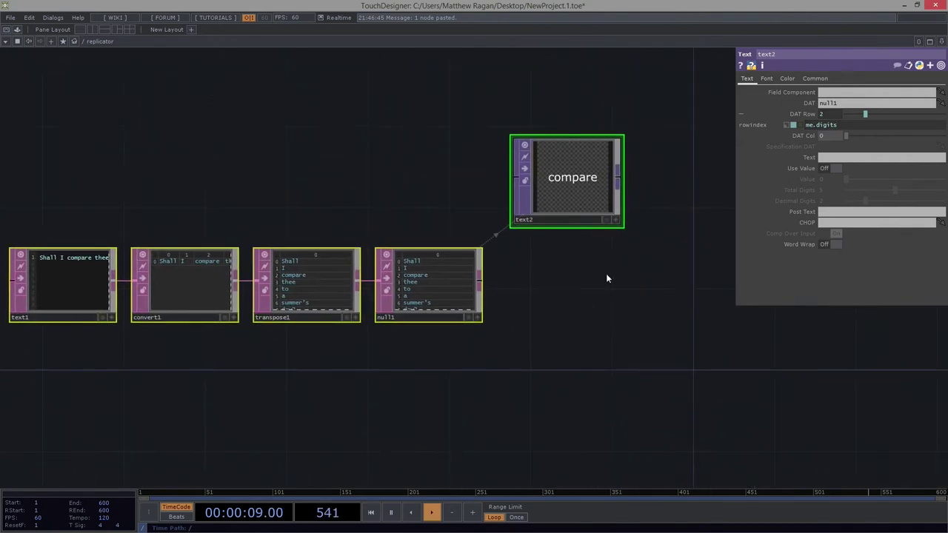
drag(574, 192, 574, 184)
drag(571, 222, 504, 222)
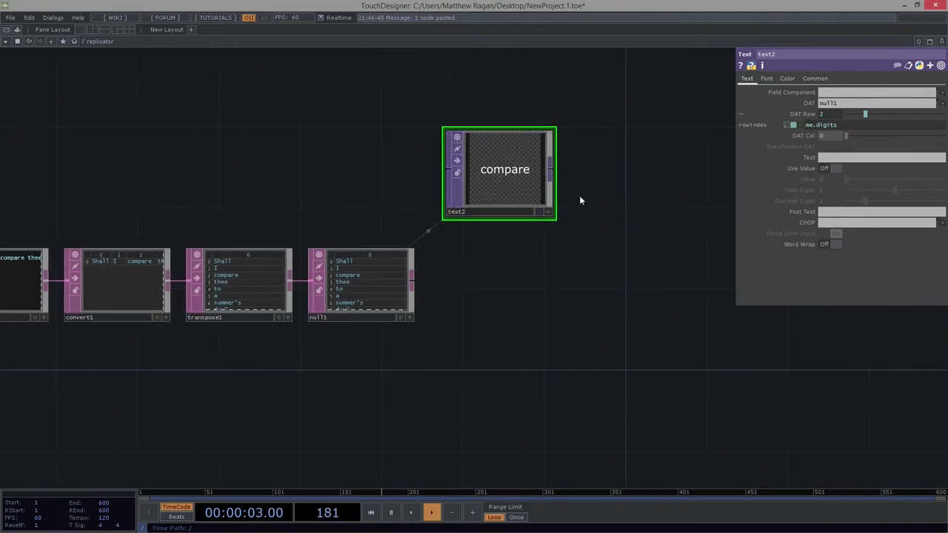
Add a Replicator COMP directly beneath text2, beyond null1
key(Tab)
text(re)
click(526, 255)
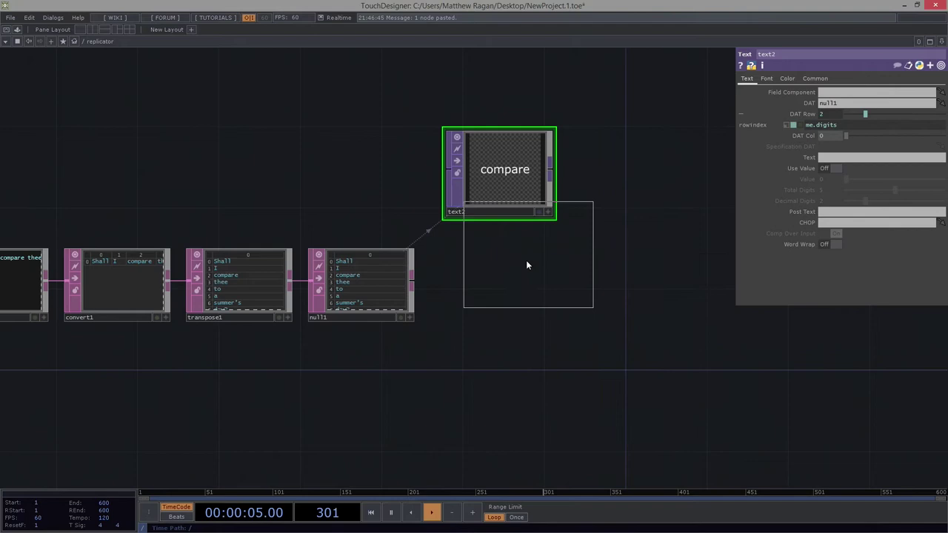
click(528, 292)
drag(383, 354, 445, 347)
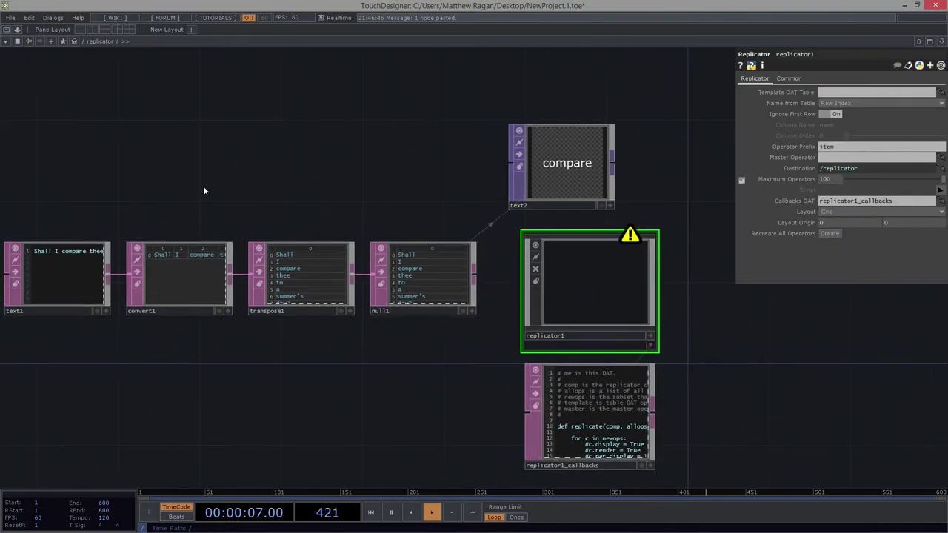
Move the chain from text1 to null1 farther from the Replicator, and place text2 higher, centred above the Replicator
drag(199, 161, 351, 183)
middle_drag(324, 188, 292, 174)
right_drag(177, 176, 565, 327)
drag(527, 282, 485, 281)
drag(731, 288, 508, 291)
key(ctrl+z)
drag(573, 275, 603, 253)
middle_drag(603, 253, 624, 249)
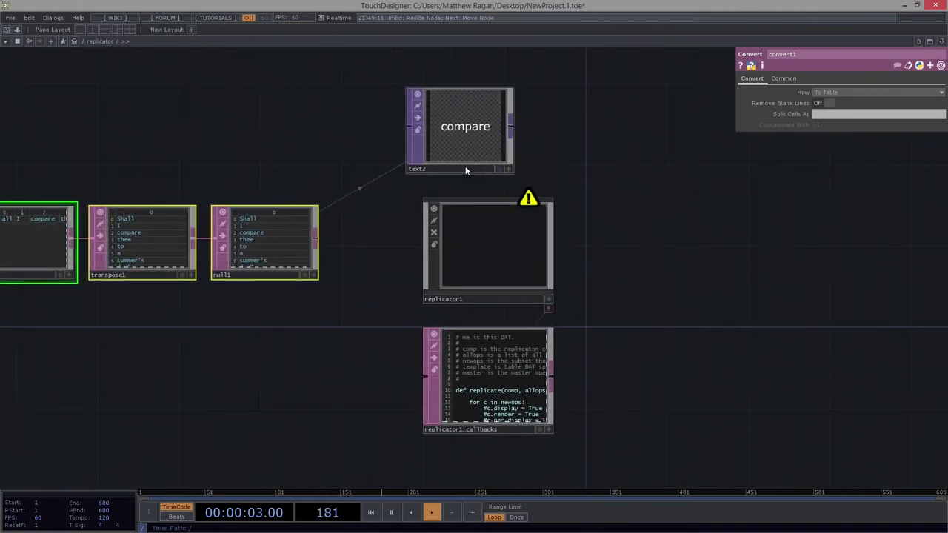
drag(442, 129, 467, 113)
Assign null1 as the Template DAT Table of replicator1
click(462, 259)
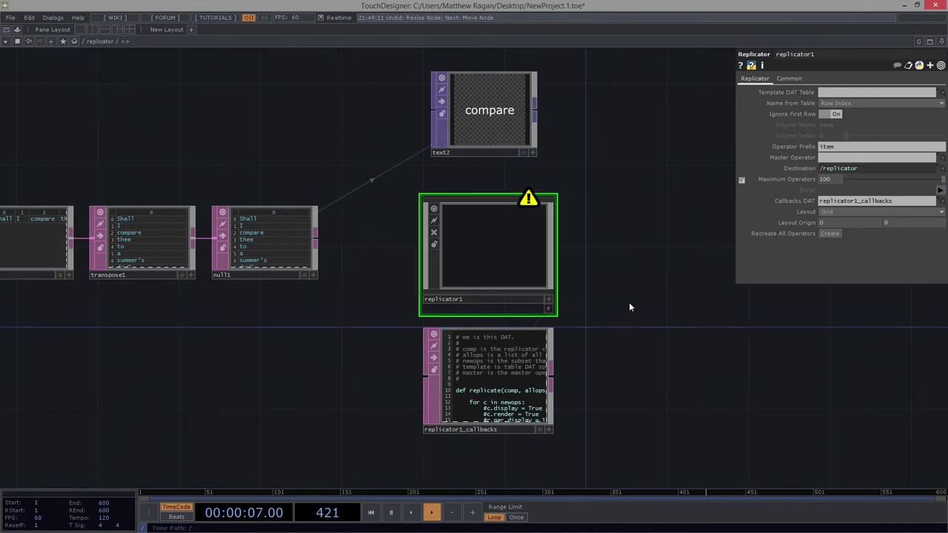
scroll(275, 159, up, 5)
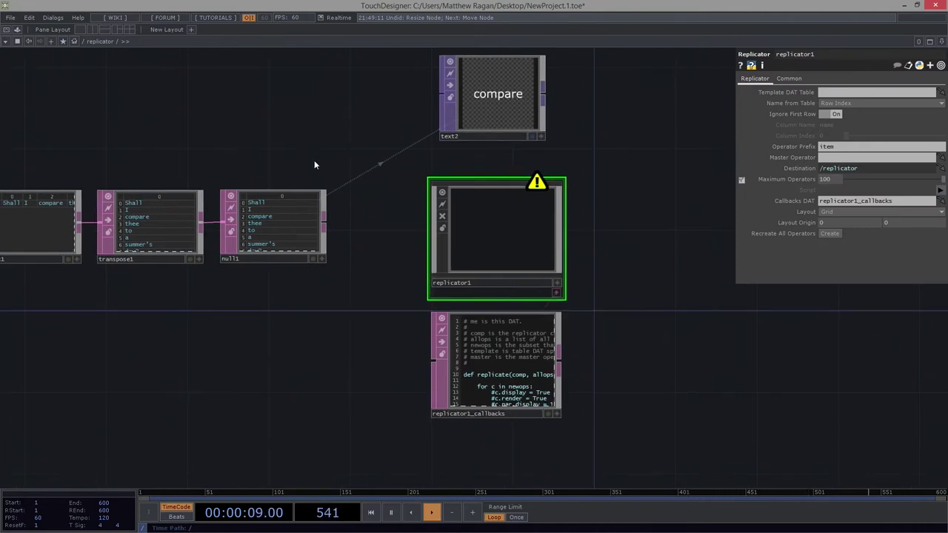
scroll(246, 182, up, 5)
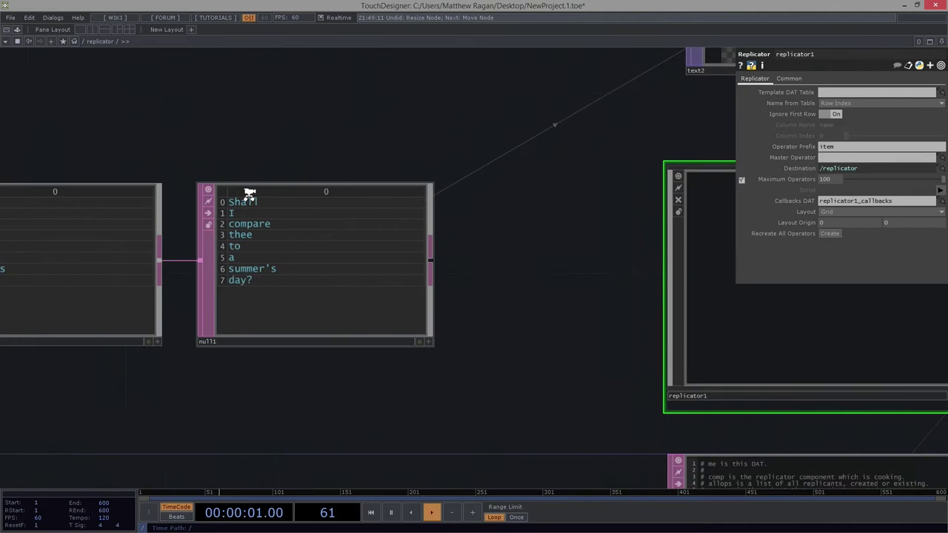
drag(252, 116, 361, 379)
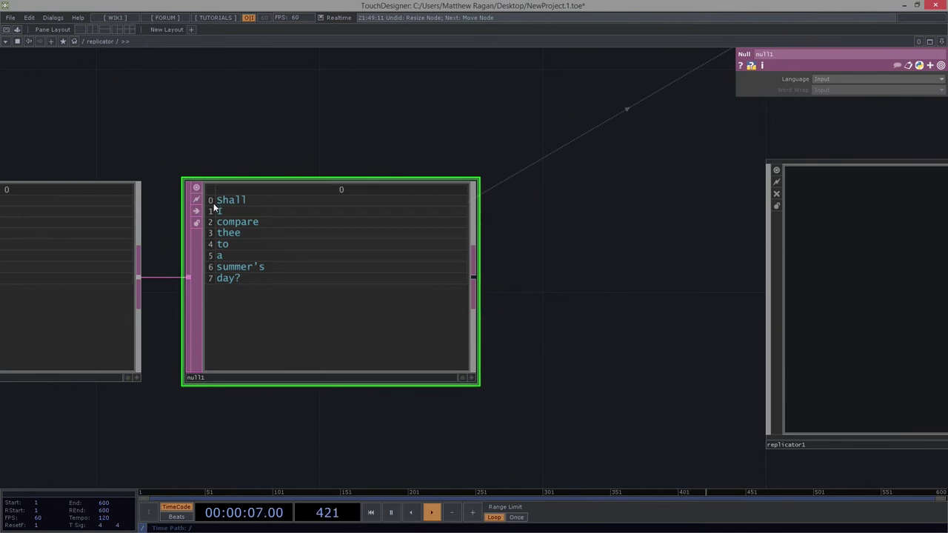
drag(554, 174, 207, 376)
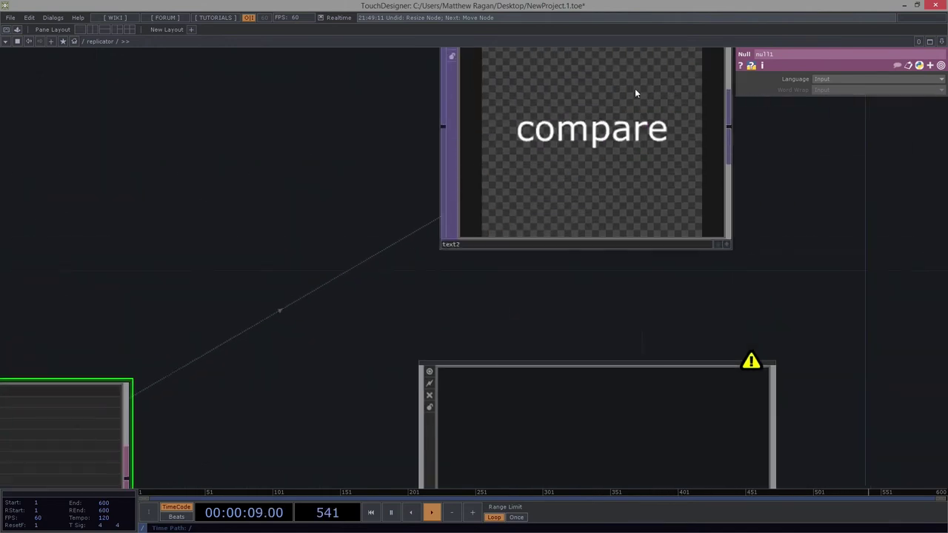
scroll(453, 112, down, 3)
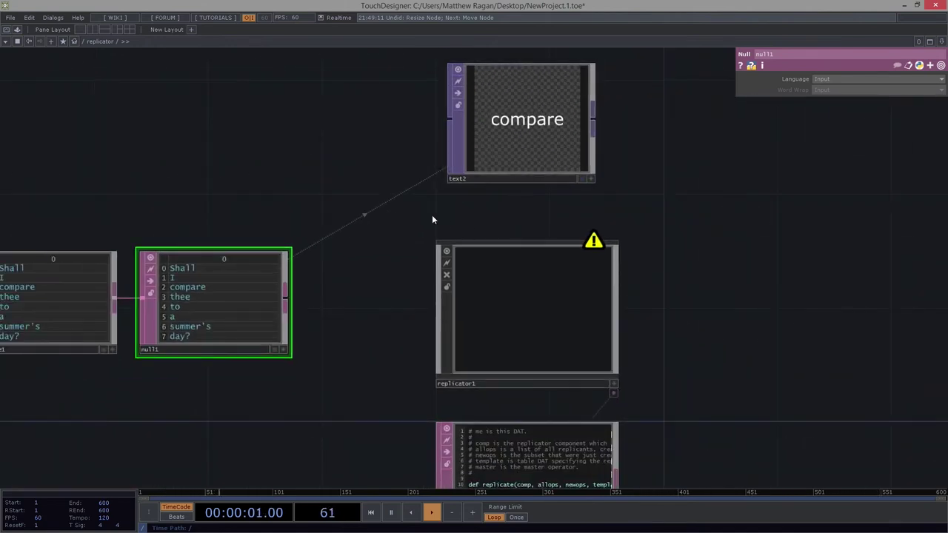
drag(500, 296, 503, 297)
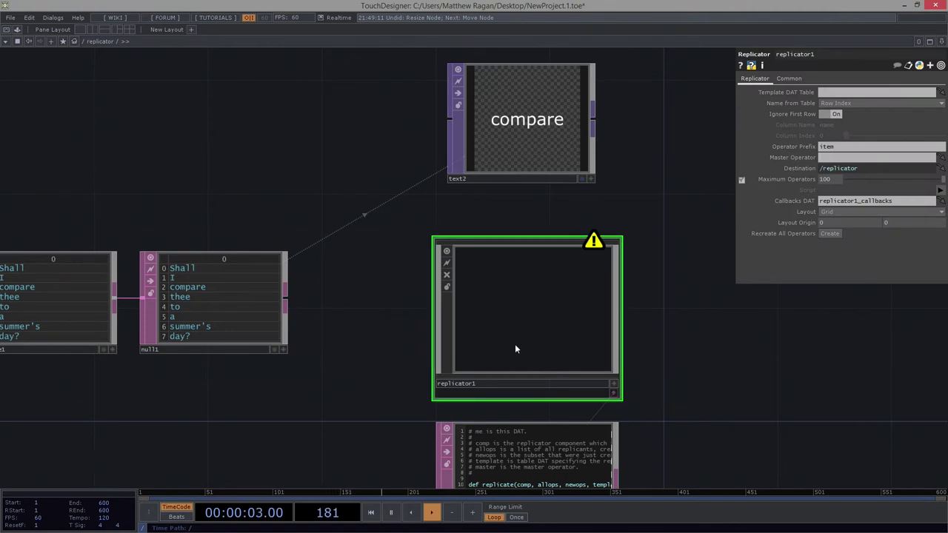
drag(220, 306, 835, 95)
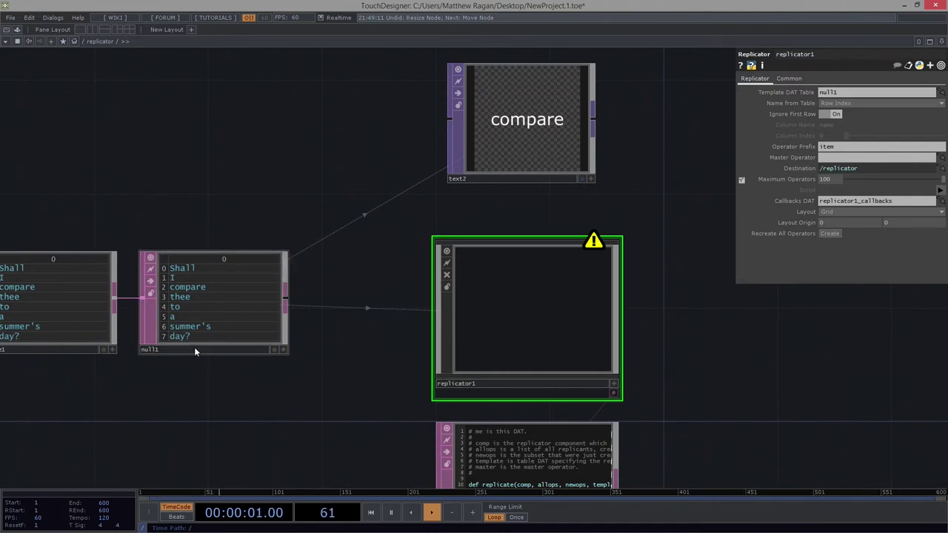
Assign text2 as the Master Operator of replicator1 and turn off Ignore First Row
drag(522, 109, 874, 157)
drag(695, 300, 526, 249)
scroll(219, 235, up, 3)
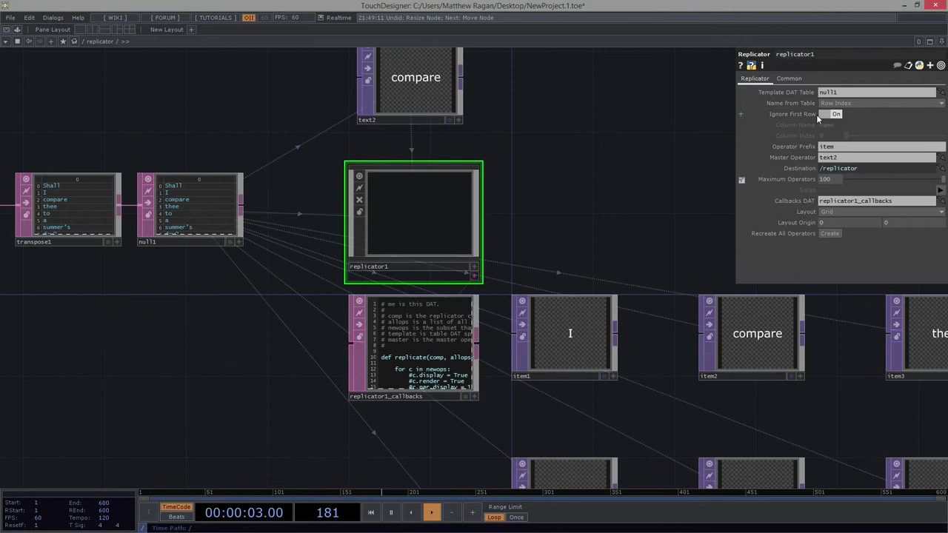
click(829, 114)
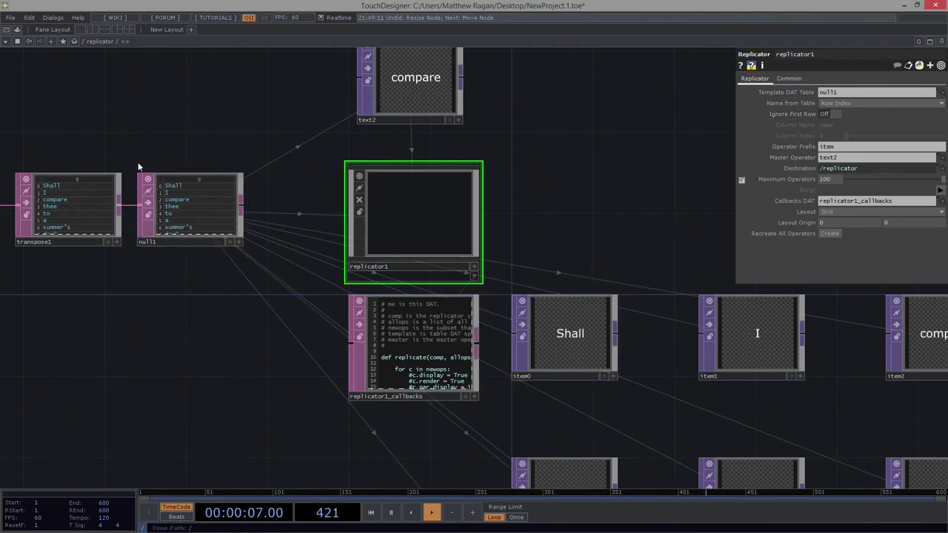
Compare the replicated Text TOPs with the rows of null1, and inspect the DAT Row expression in text2 and item6
scroll(140, 167, up, 3)
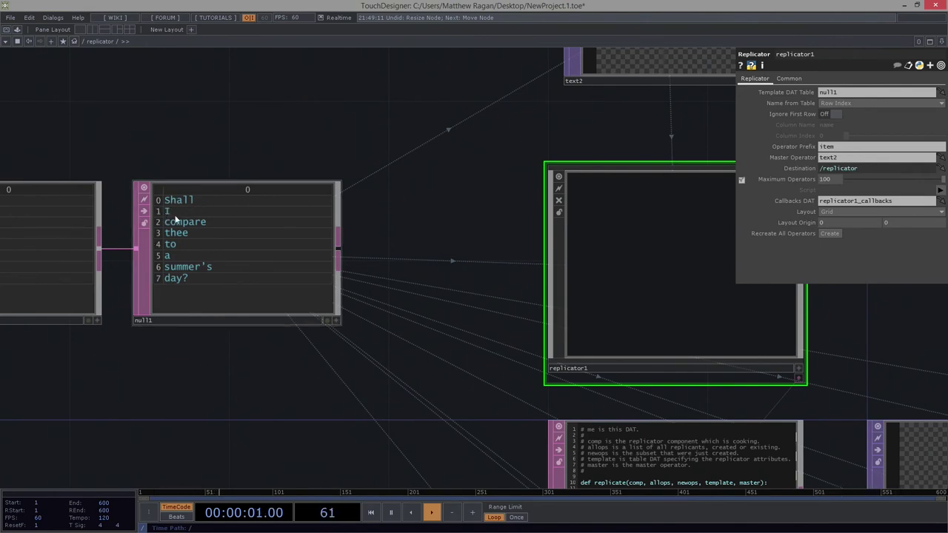
scroll(296, 222, down, 5)
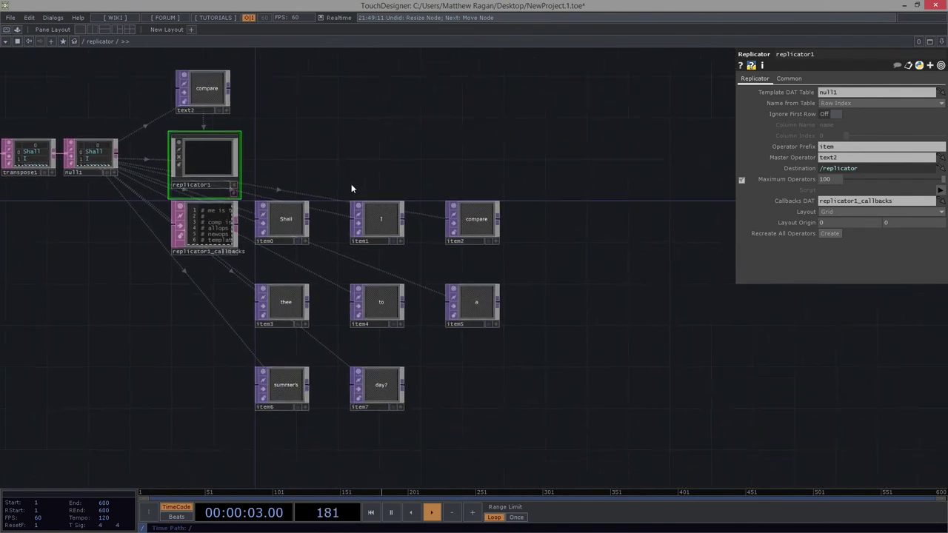
scroll(356, 194, up, 2)
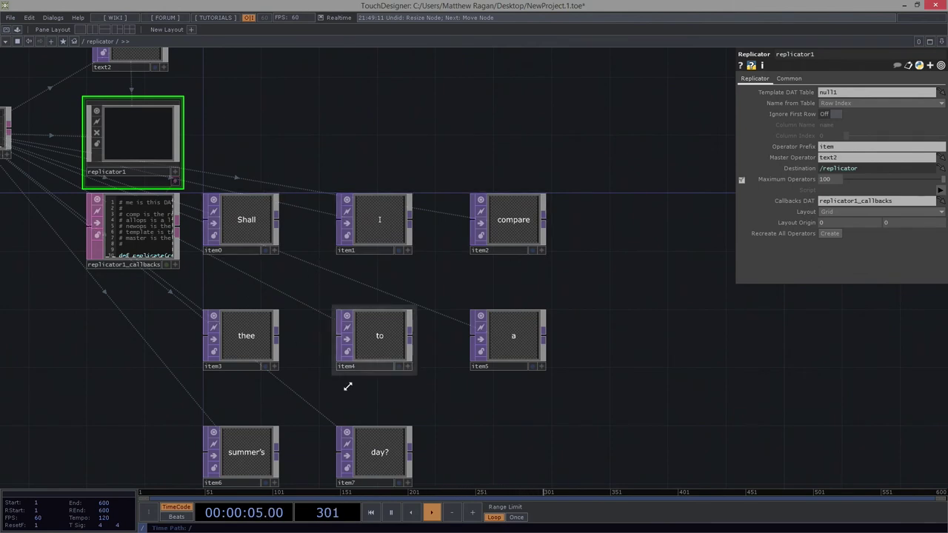
drag(277, 399, 277, 313)
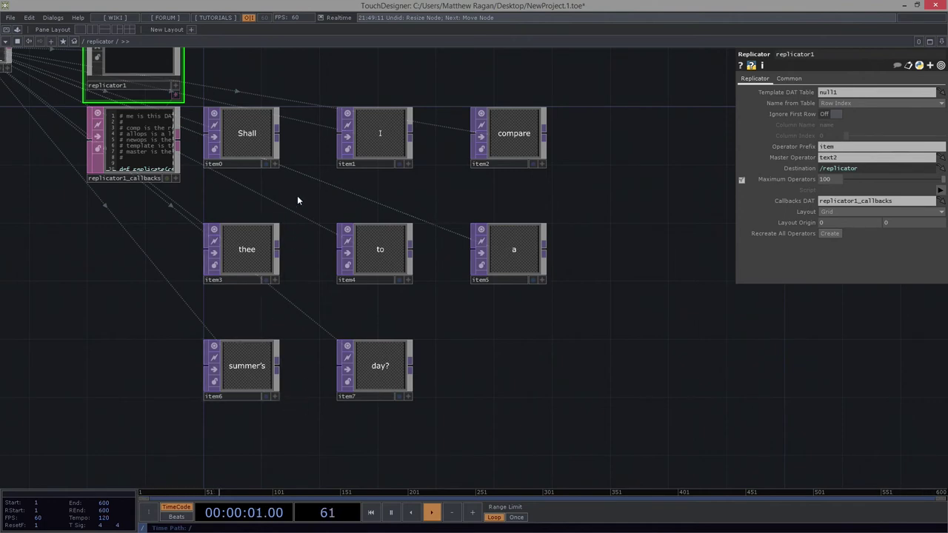
drag(293, 126, 467, 204)
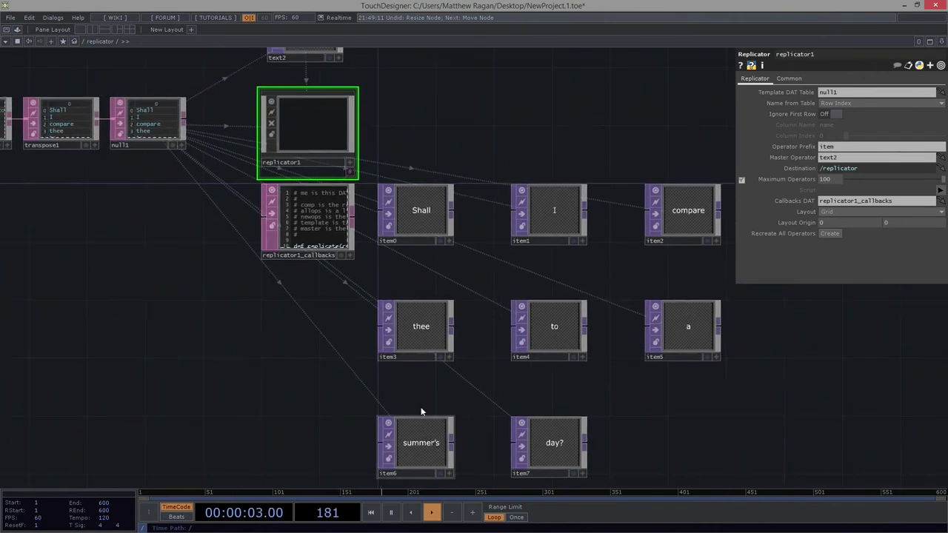
drag(479, 135, 476, 191)
right_drag(298, 91, 296, 93)
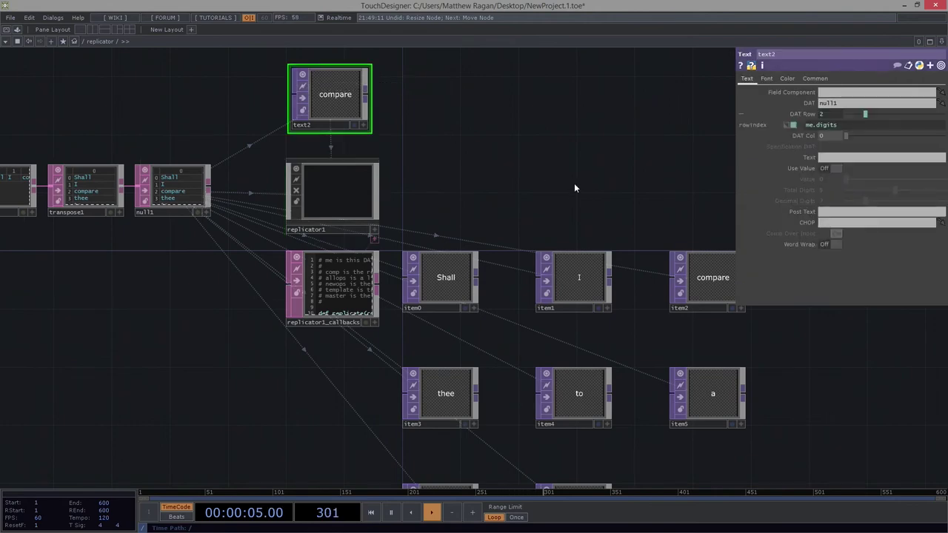
drag(572, 184, 514, 81)
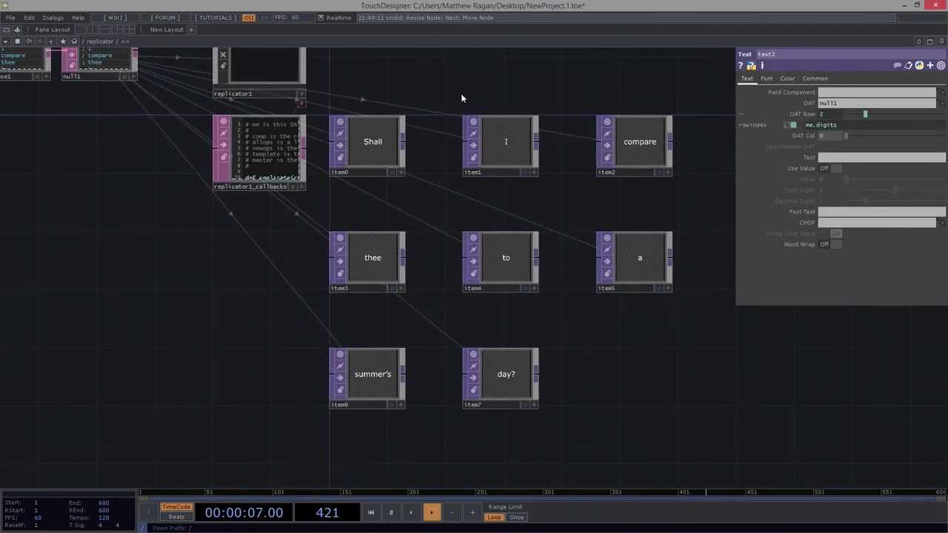
click(371, 396)
scroll(370, 385, up, 5)
scroll(457, 240, down, 6)
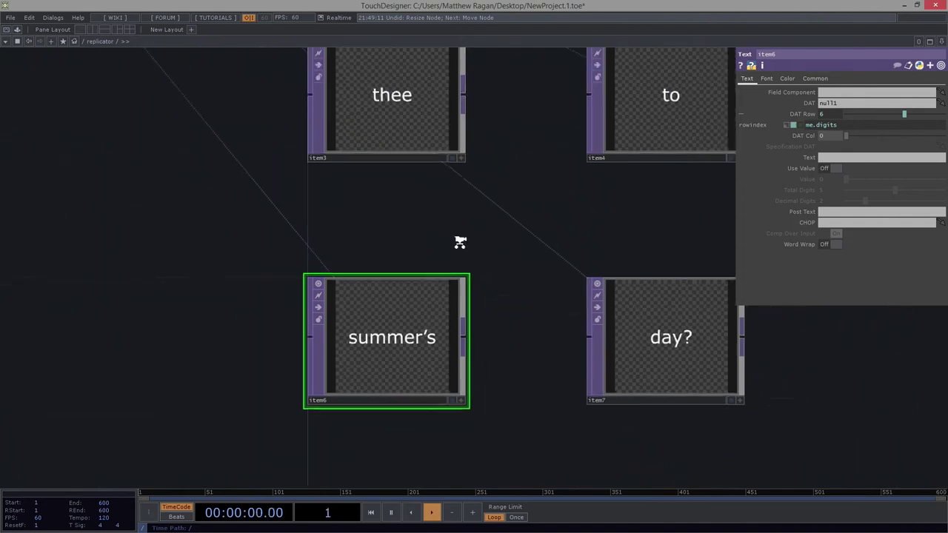
Set the resolution of text2 to 256 by 80
drag(403, 165, 416, 243)
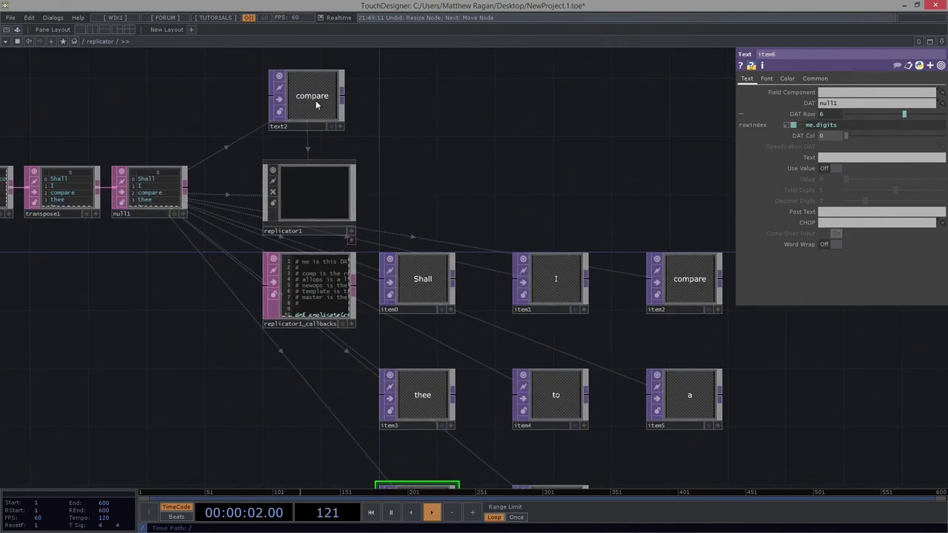
click(316, 101)
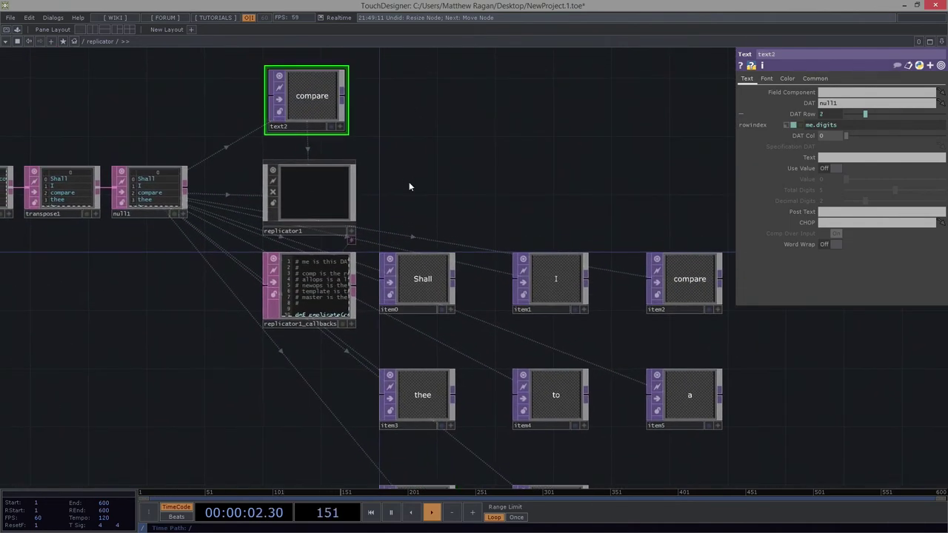
click(809, 80)
middle_drag(898, 103, 896, 89)
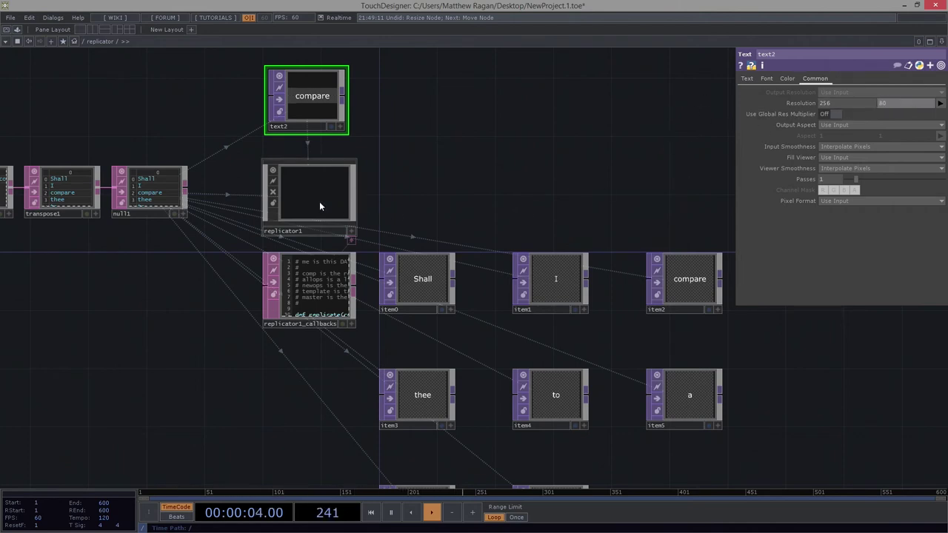
Recreate all operators of replicator1 so the replicated Text TOPs take over the changed format of text2
click(297, 184)
click(831, 233)
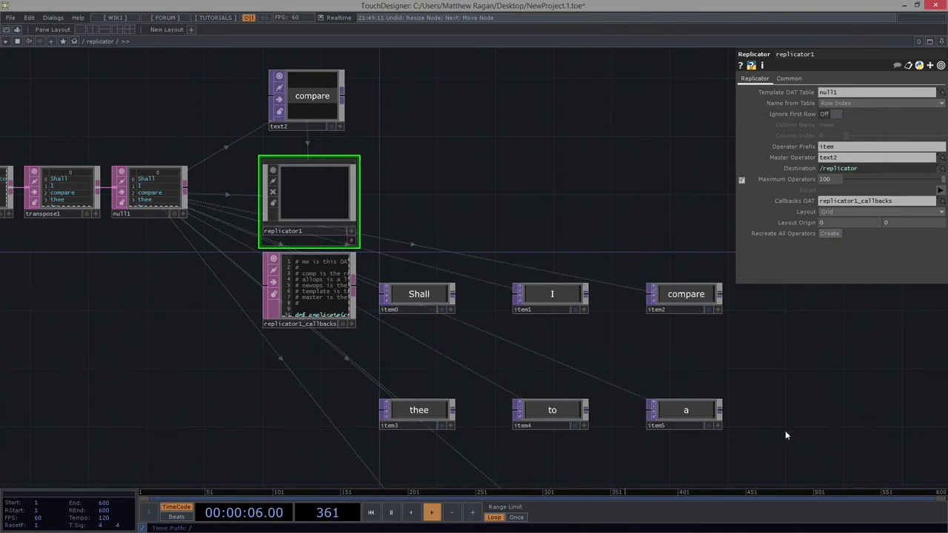
drag(704, 349, 538, 168)
scroll(370, 366, up, 2)
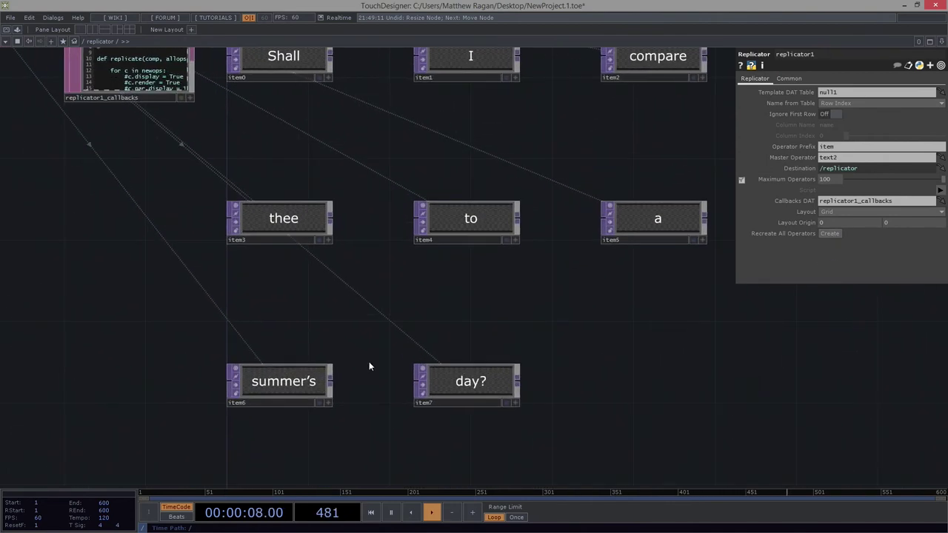
drag(369, 215, 381, 254)
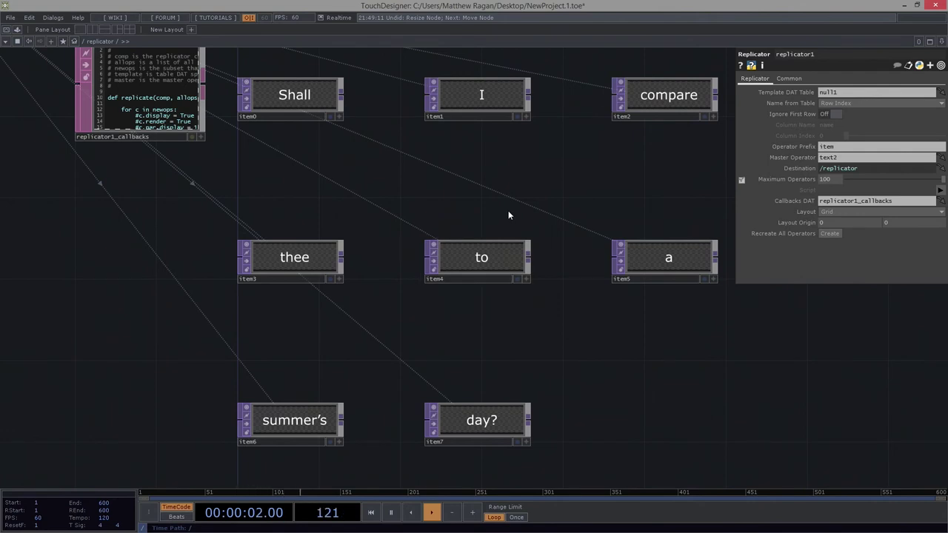
Move the whole source chain, text2, replicator1 and its callbacks DAT together, farther away from the replicated Text TOPs
scroll(508, 212, down, 4)
drag(328, 282, 417, 376)
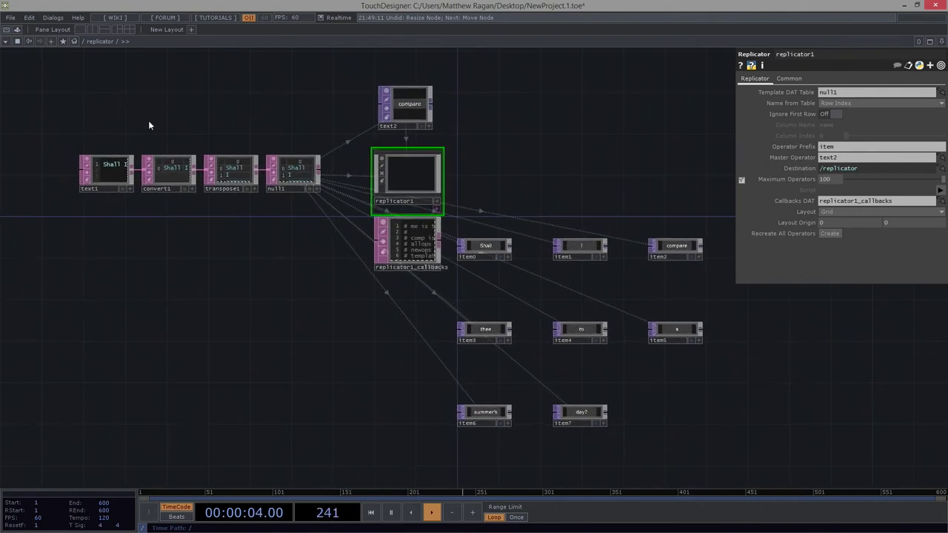
mouse_move(102, 83)
right_down()
mouse_move(473, 299)
mouse_move(448, 291)
right_up()
drag(419, 184, 389, 184)
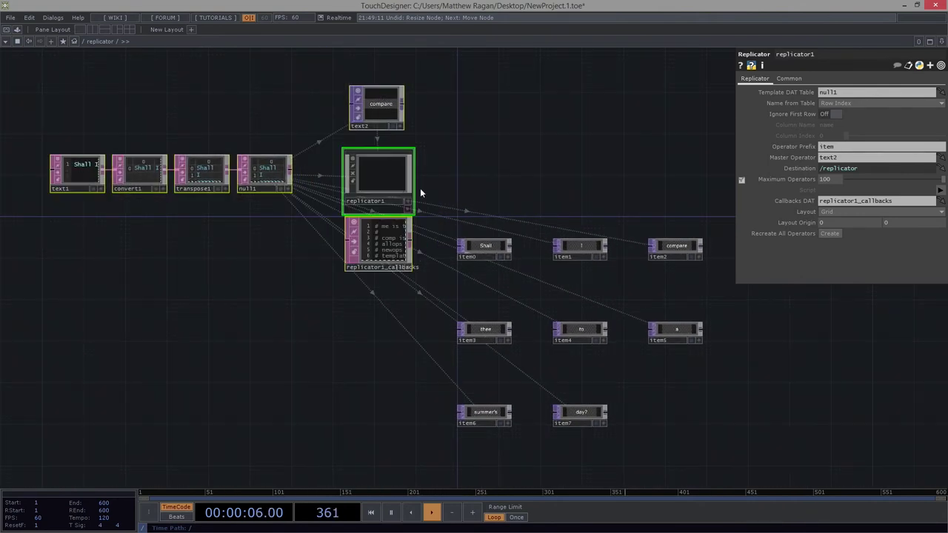
drag(442, 203, 407, 181)
Reduce the height of the text2 node to fit its wide, short image
scroll(459, 282, up, 3)
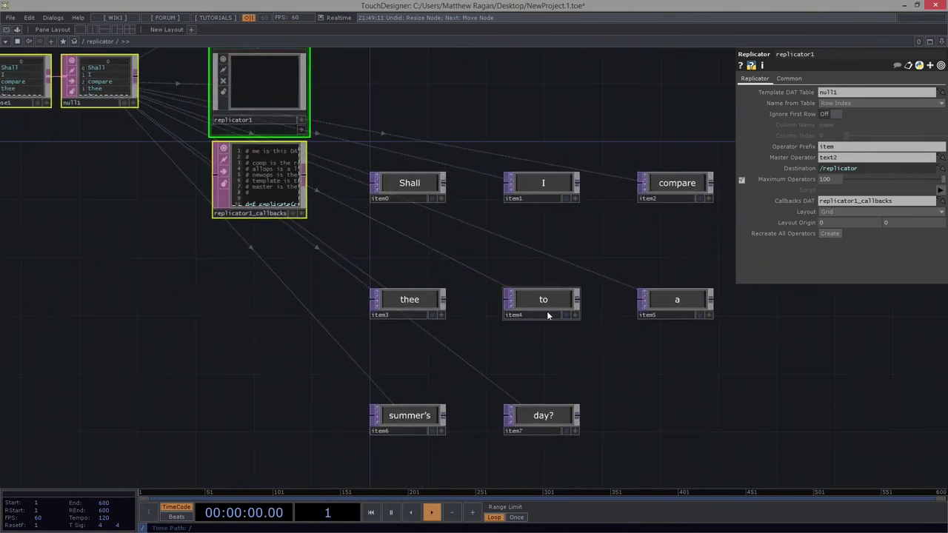
scroll(321, 326, down, 3)
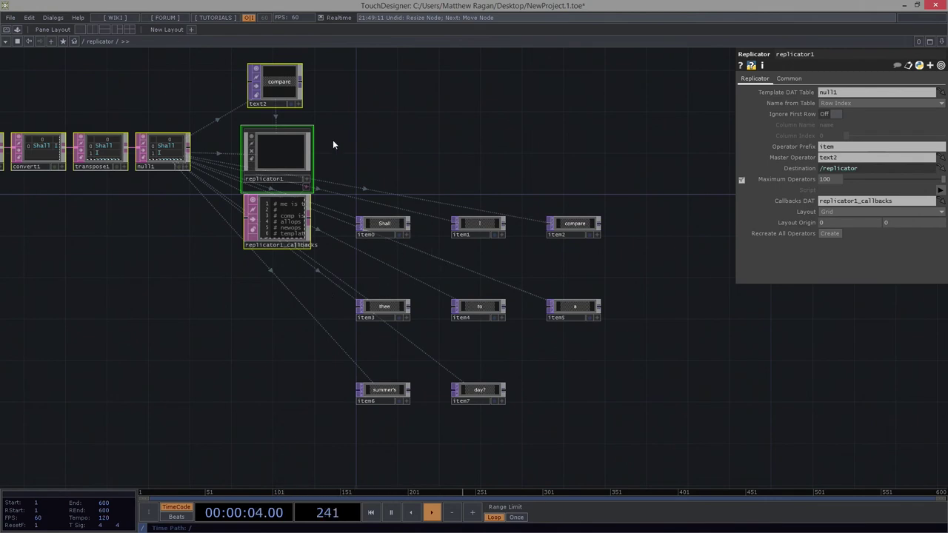
drag(417, 163, 486, 199)
click(373, 142)
drag(403, 133, 421, 157)
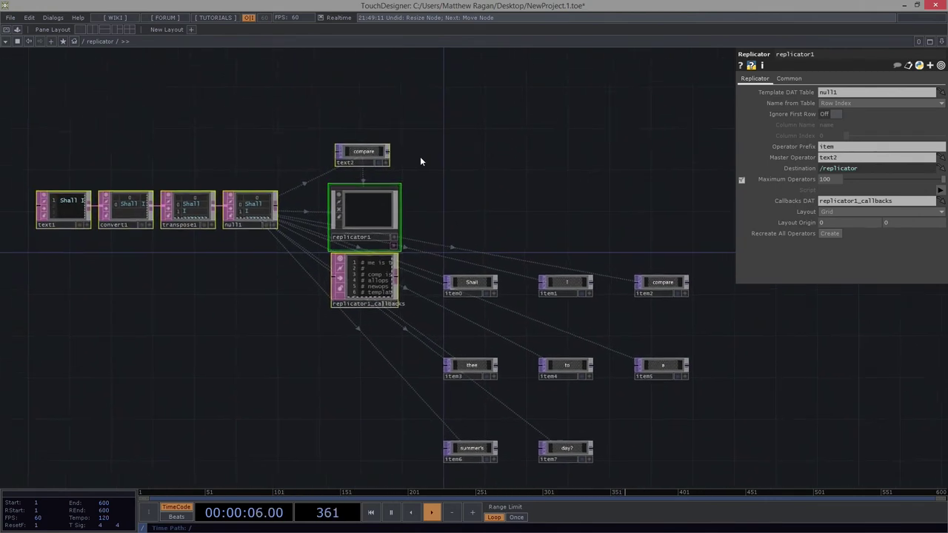
scroll(385, 157, up, 3)
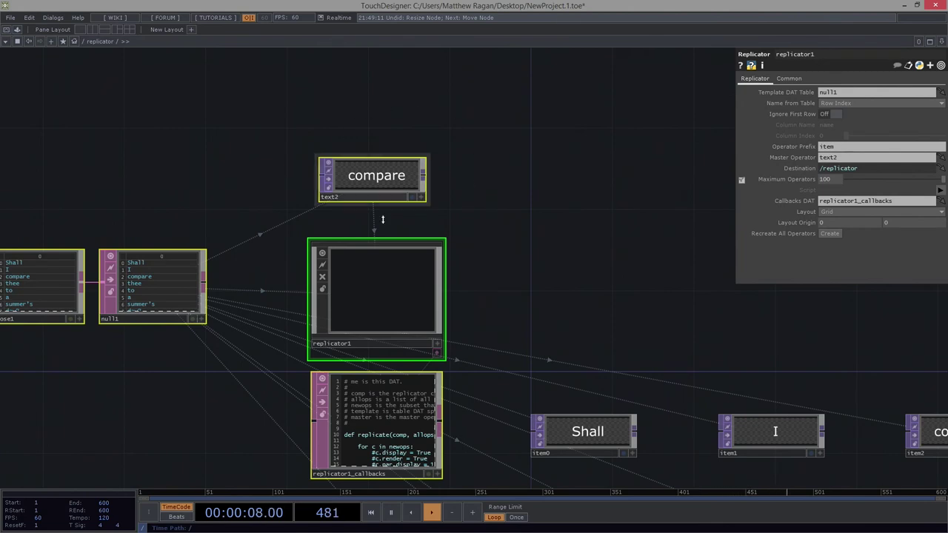
drag(369, 196, 372, 172)
key(ctrl+z)
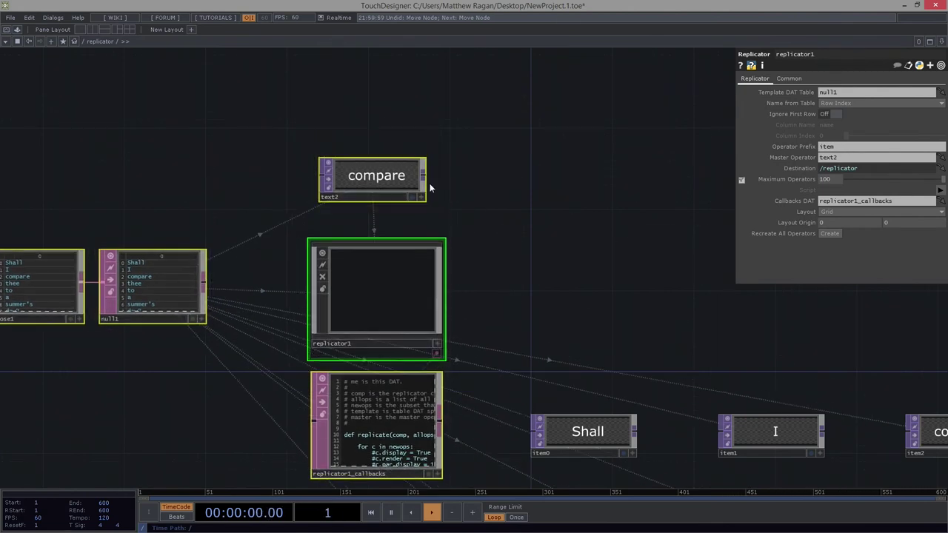
Examine how the words in transpose1 and null1 feed text2, replicator1 and the replicated Text TOPs
click(369, 180)
drag(567, 225, 757, 262)
scroll(470, 144, down, 2)
scroll(330, 200, up, 1)
scroll(366, 239, up, 3)
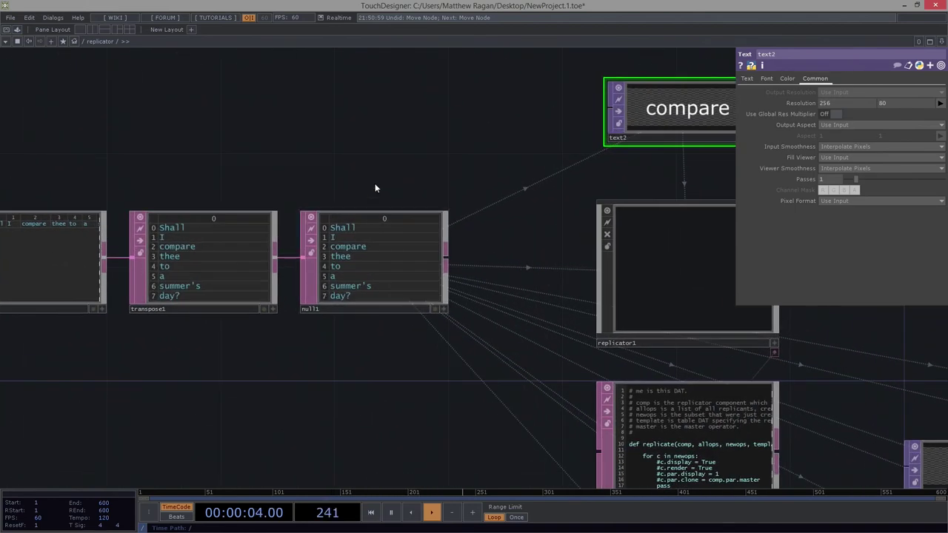
drag(382, 308, 255, 205)
scroll(554, 306, down, 2)
drag(553, 305, 342, 141)
drag(624, 359, 898, 489)
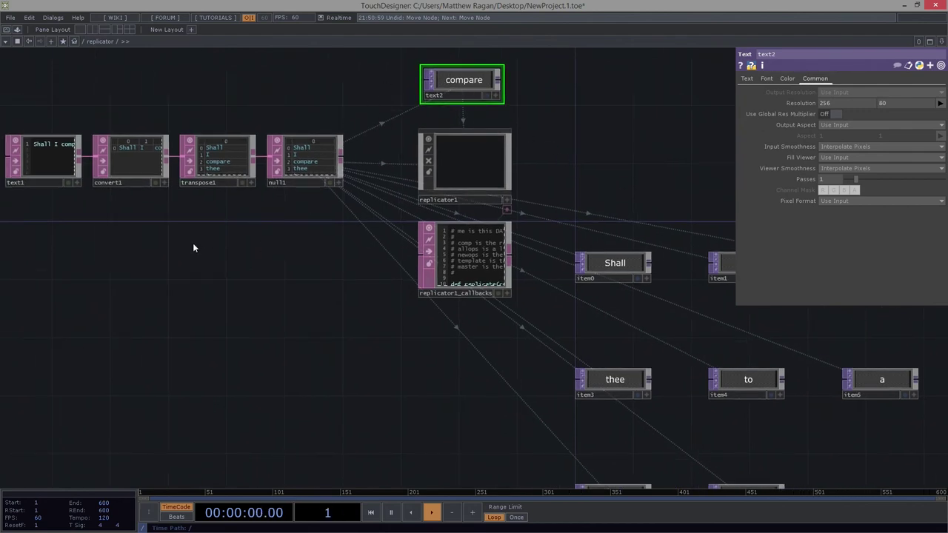
Paste a Text DAT containing "Thou art more lovely and more temperate." directly below text1
drag(23, 260, 177, 295)
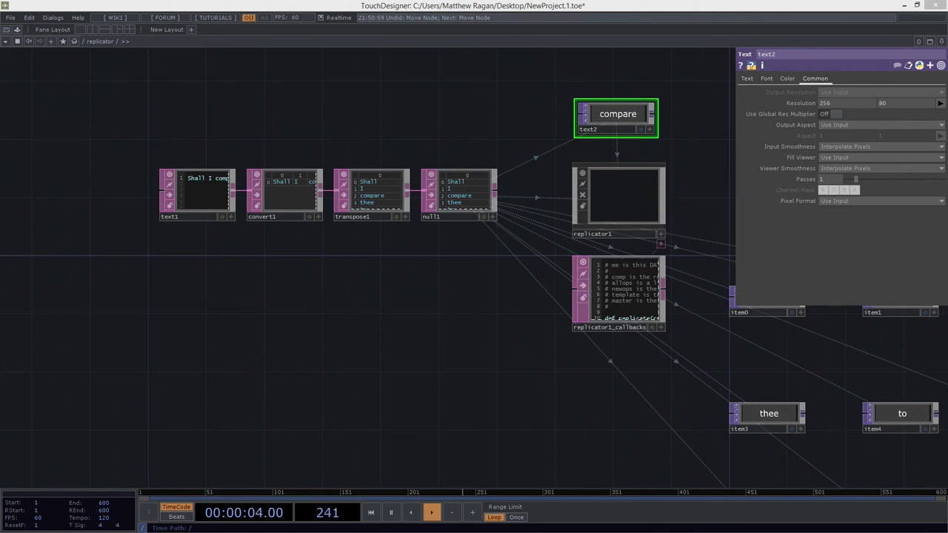
drag(224, 277, 179, 248)
key(ctrl+v)
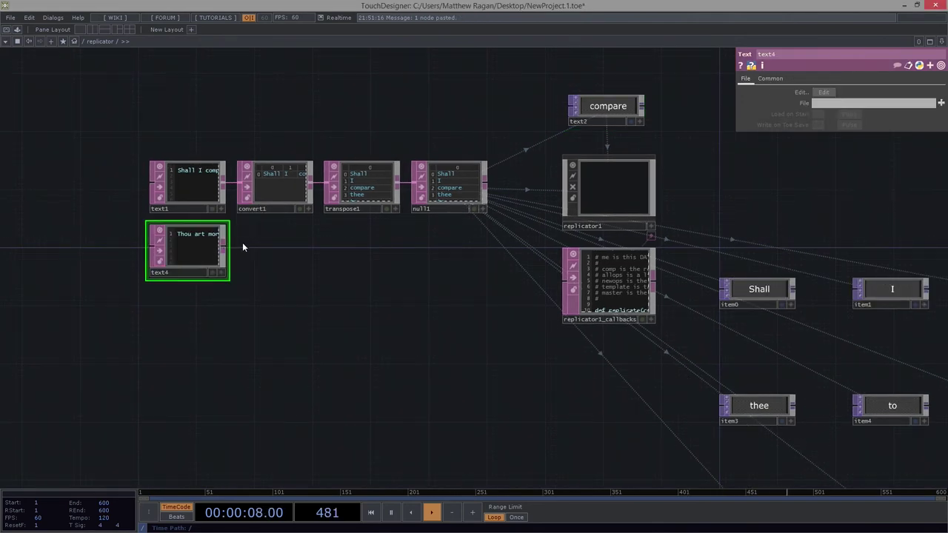
drag(242, 242, 274, 251)
scroll(210, 245, up, 8)
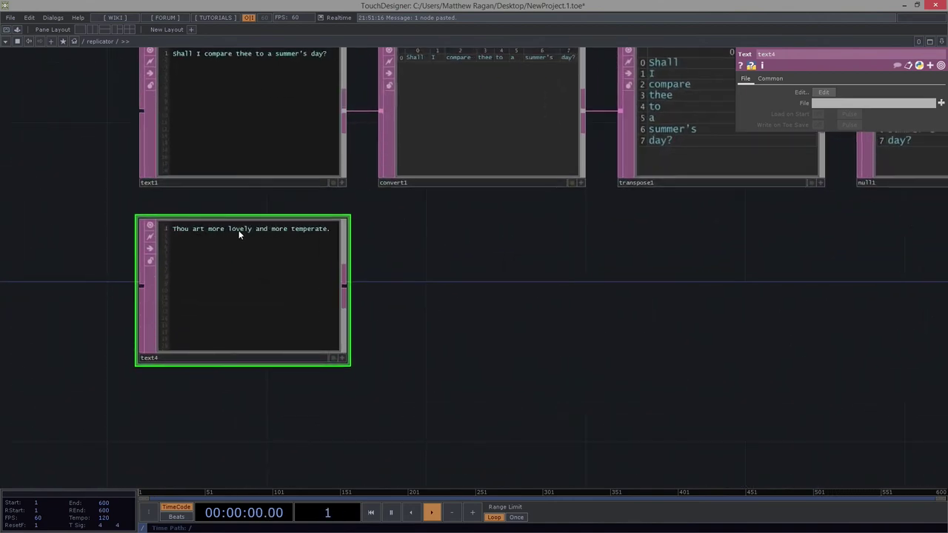
Try text4 as the input of convert1, check the replicated words, and reconnect text1 to convert1
key(h)
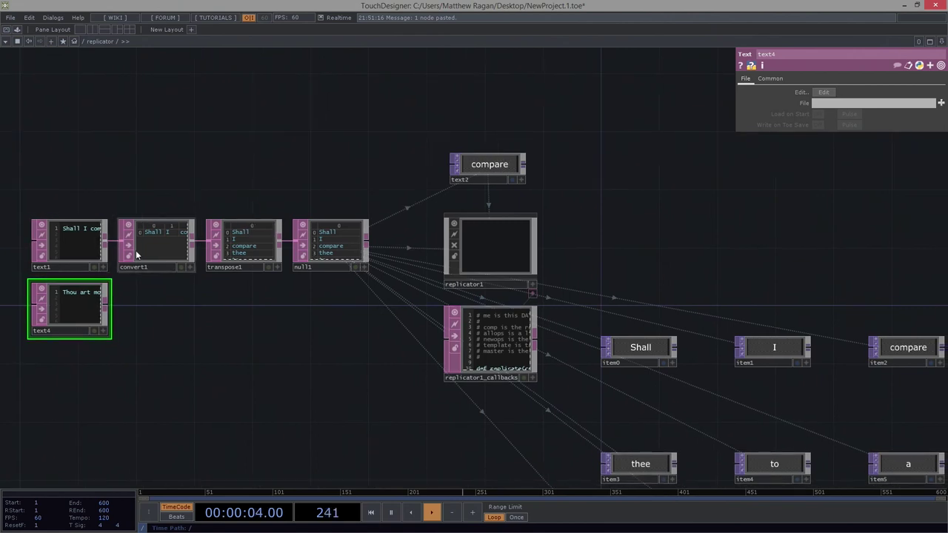
drag(108, 304, 121, 241)
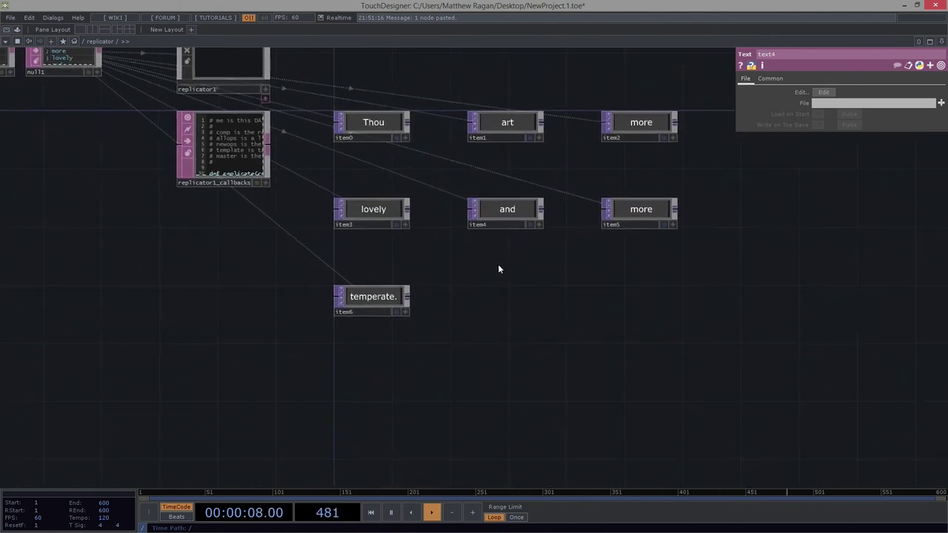
key(h)
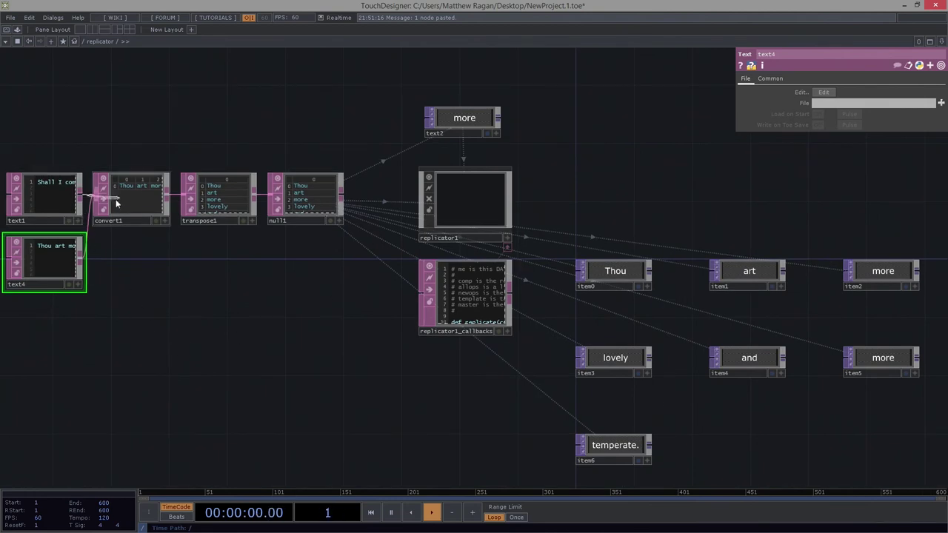
drag(116, 202, 118, 203)
Move text1 and text4 together away from convert1 to make room for another operator
drag(336, 289, 592, 340)
right_drag(189, 161, 321, 358)
drag(291, 271, 158, 271)
Insert a Switch DAT between text1 and convert1, and connect text4 as its second input
right_click(278, 247)
click(300, 236)
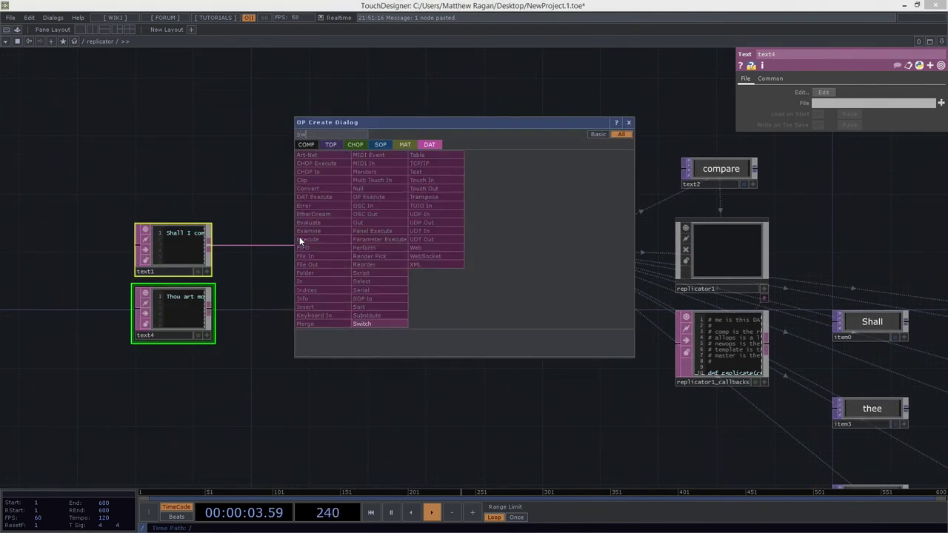
click(380, 324)
click(299, 256)
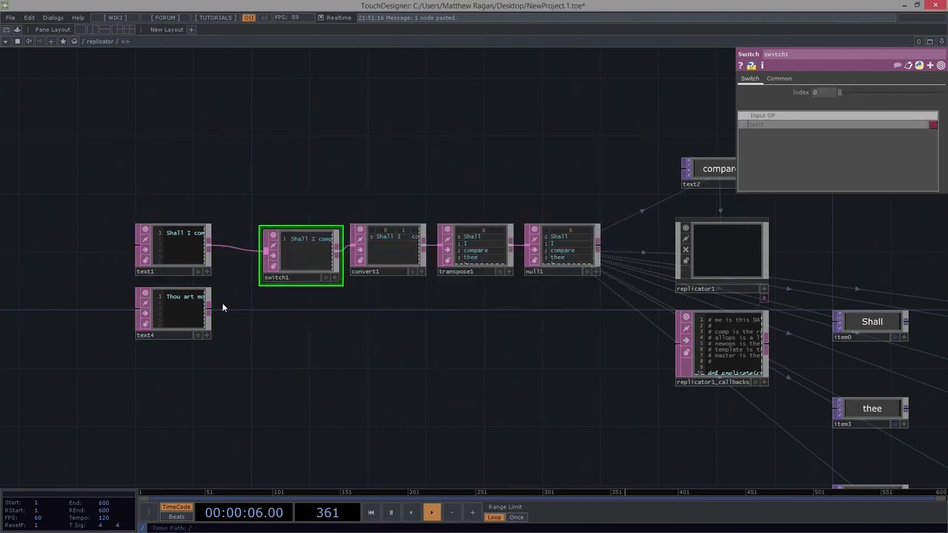
drag(221, 306, 256, 269)
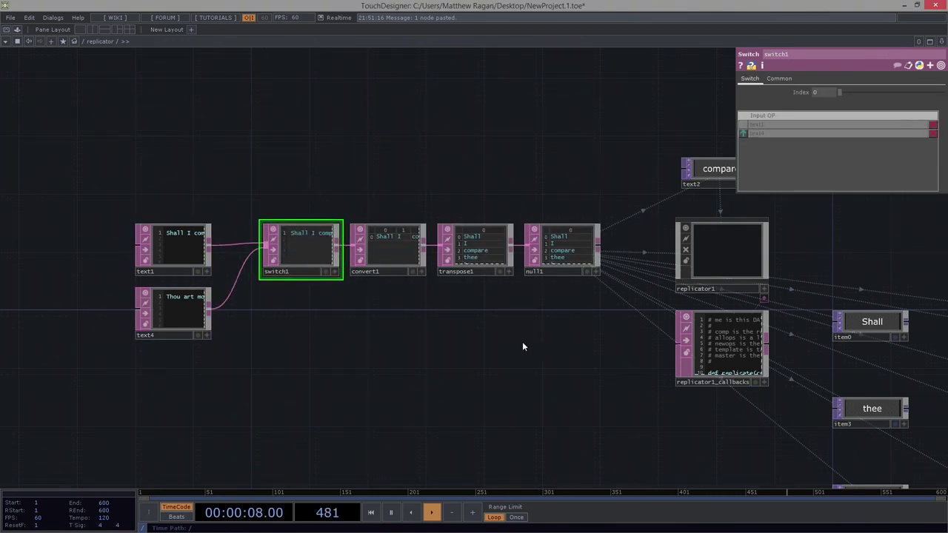
Test the sentence switching by sweeping the Index of switch1 and returning it to 0
drag(777, 413, 349, 336)
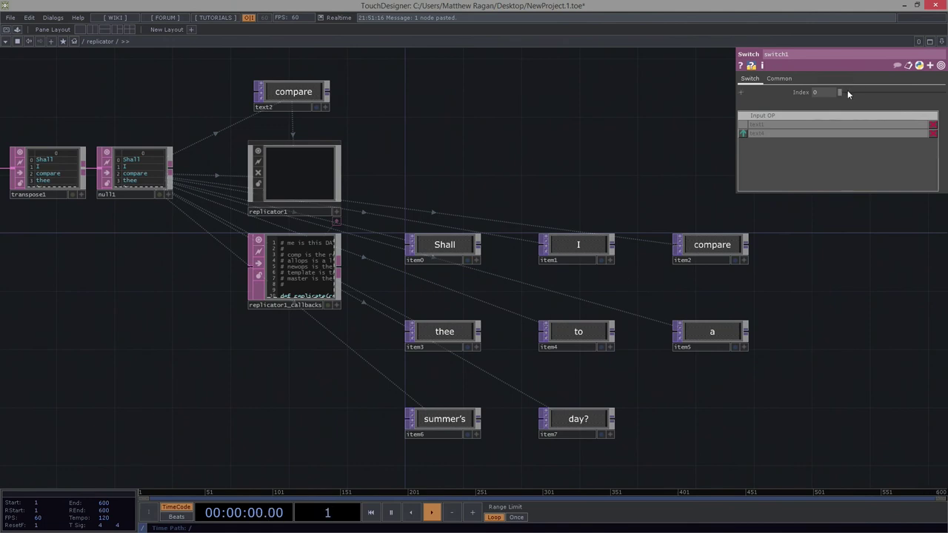
drag(845, 92, 803, 91)
Review the network from the two source sentences through switch1 and null1 to the replicated Text TOPs
scroll(434, 137, down, 3)
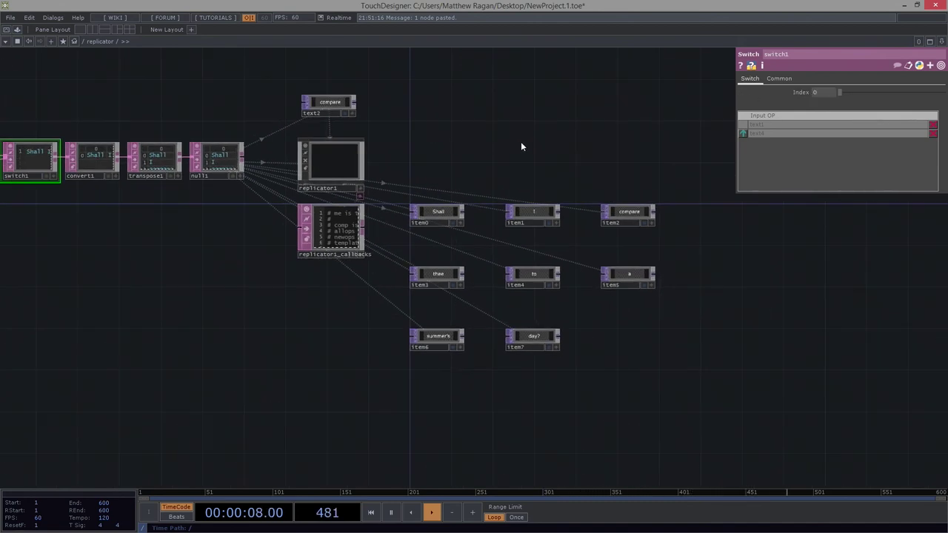
drag(520, 146, 384, 103)
scroll(384, 102, down, 2)
scroll(385, 102, down, 2)
drag(362, 134, 403, 189)
scroll(397, 150, up, 2)
drag(396, 158, 496, 167)
scroll(489, 178, up, 2)
drag(557, 207, 617, 143)
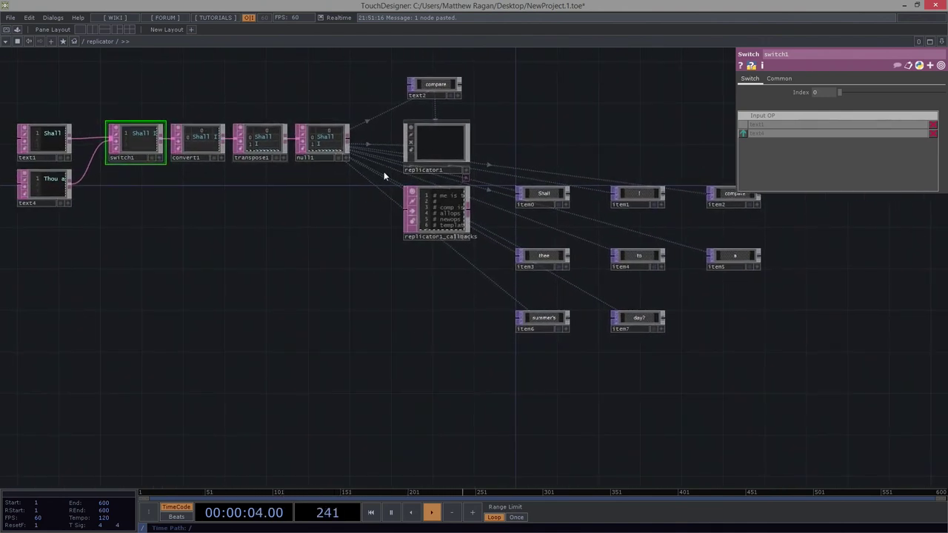
drag(472, 194, 376, 174)
scroll(376, 169, up, 2)
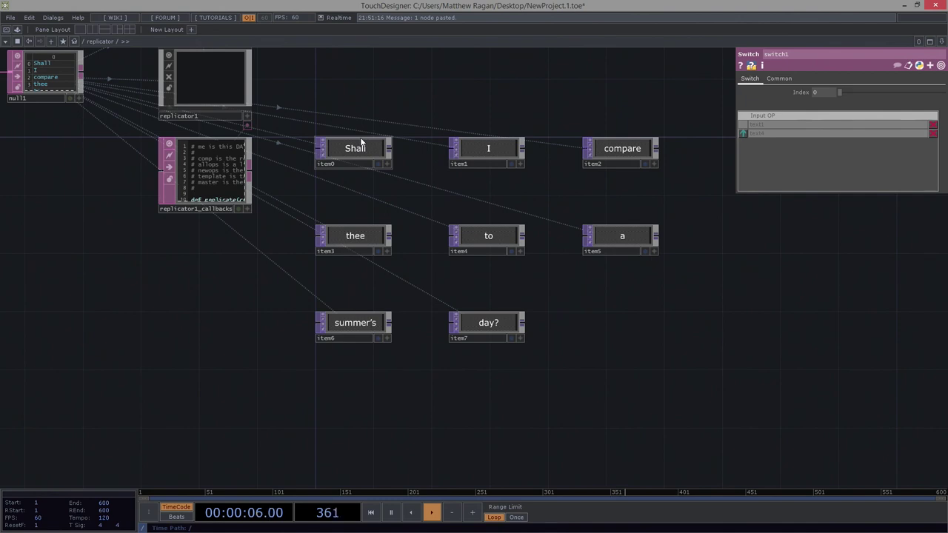
drag(420, 144, 477, 223)
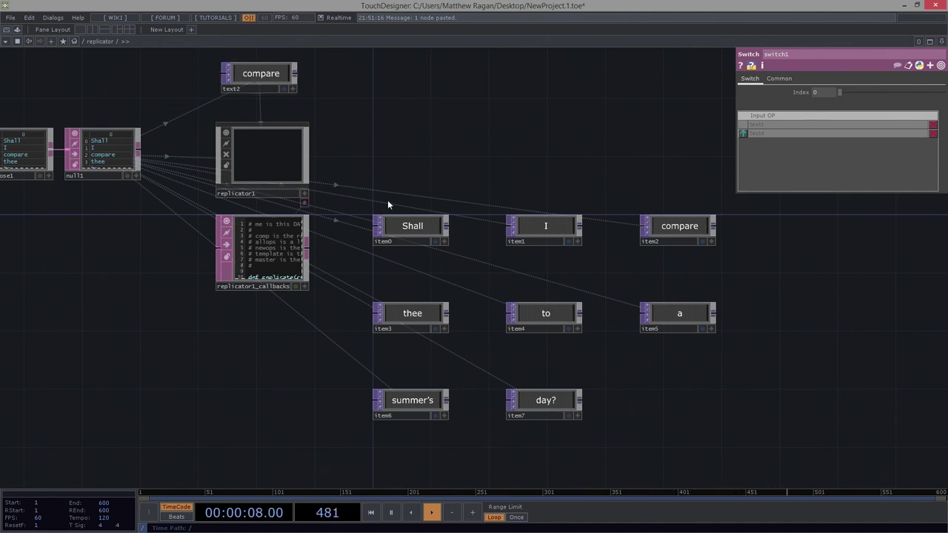
Select text2 and examine its role as master operator in relation to replicator1 and the replicated Text TOPs
drag(363, 115, 453, 145)
drag(325, 119, 327, 118)
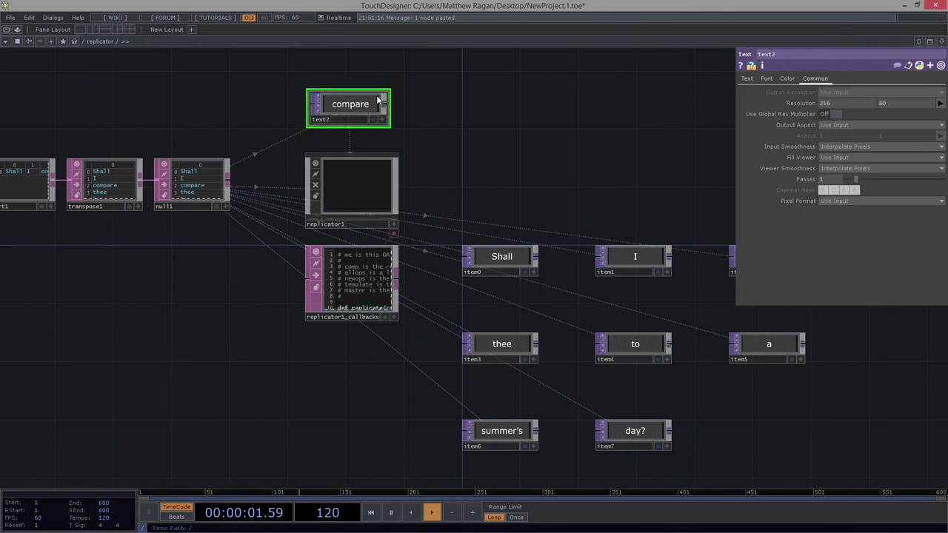
drag(576, 215, 521, 215)
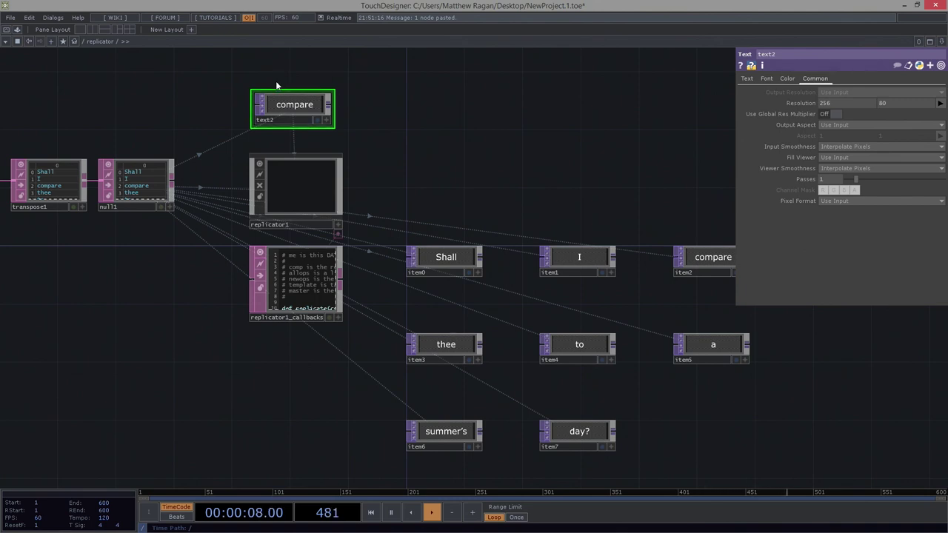
drag(516, 157, 387, 68)
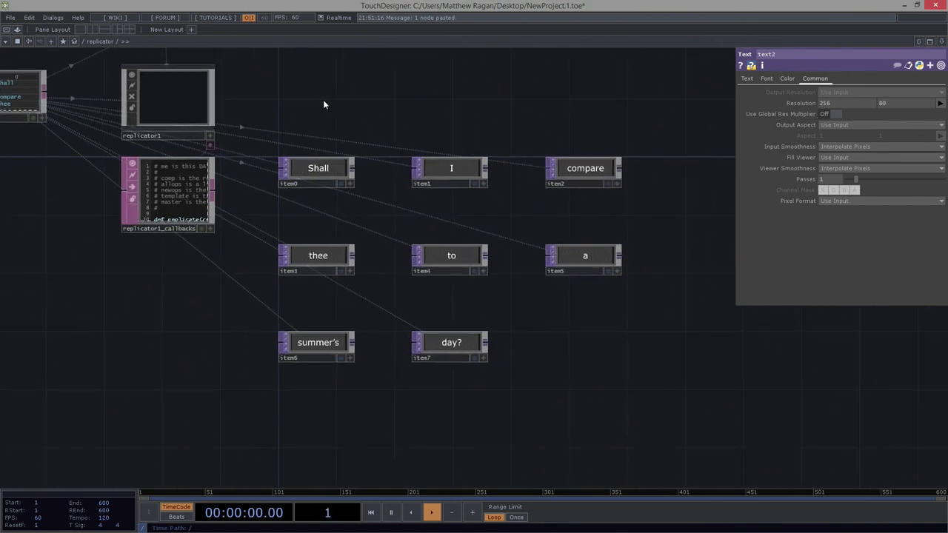
drag(398, 152, 490, 225)
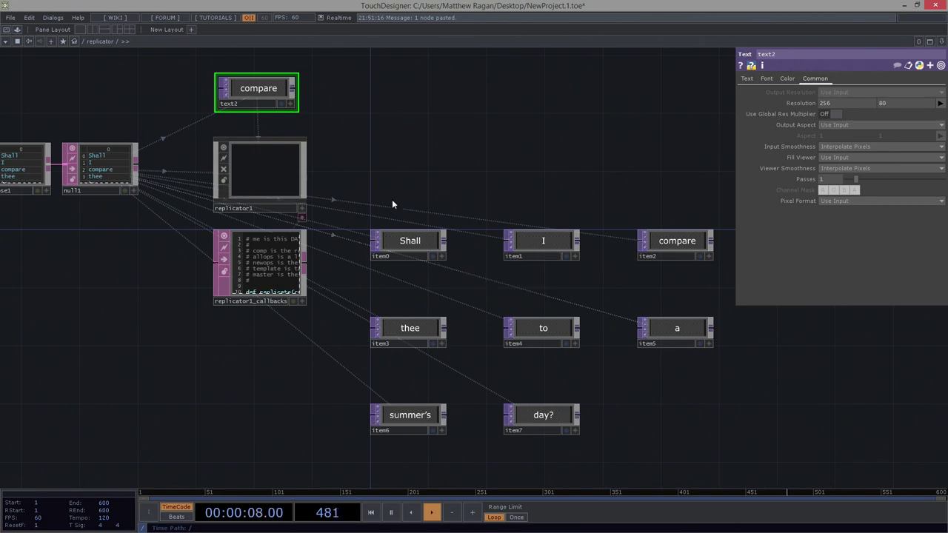
drag(382, 143, 455, 143)
scroll(465, 150, down, 3)
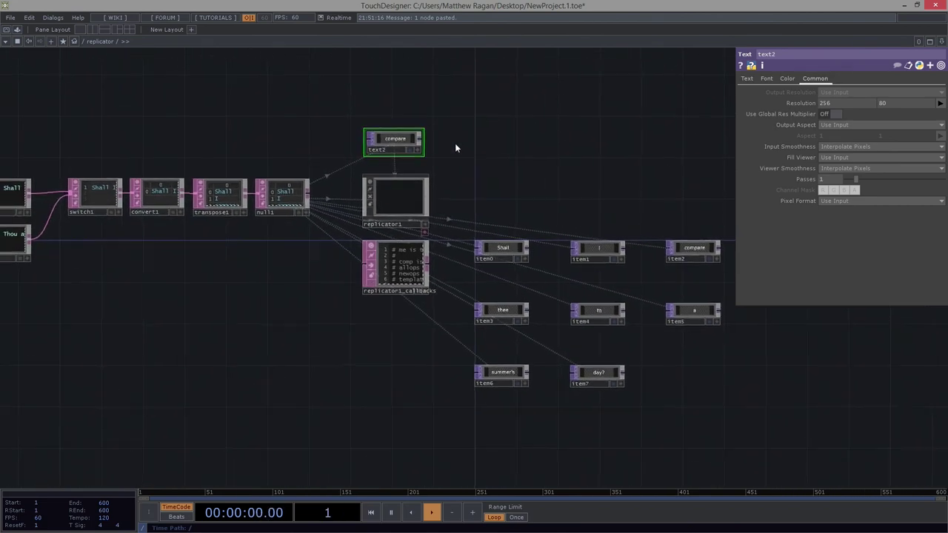
scroll(455, 143, down, 3)
middle_drag(531, 150, 553, 206)
scroll(542, 228, up, 6)
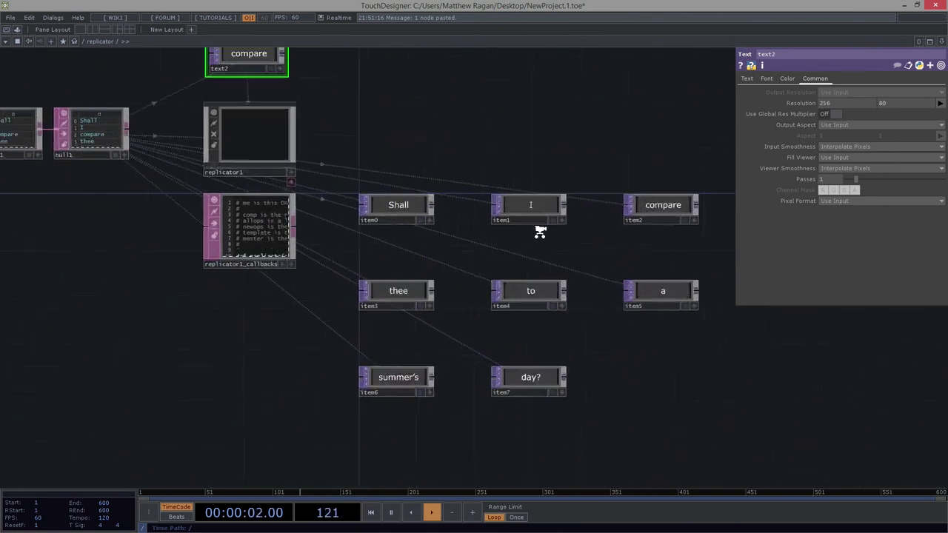
Inspect the operator information of text2, close it, and survey the complete network
drag(559, 277, 579, 309)
scroll(485, 246, down, 3)
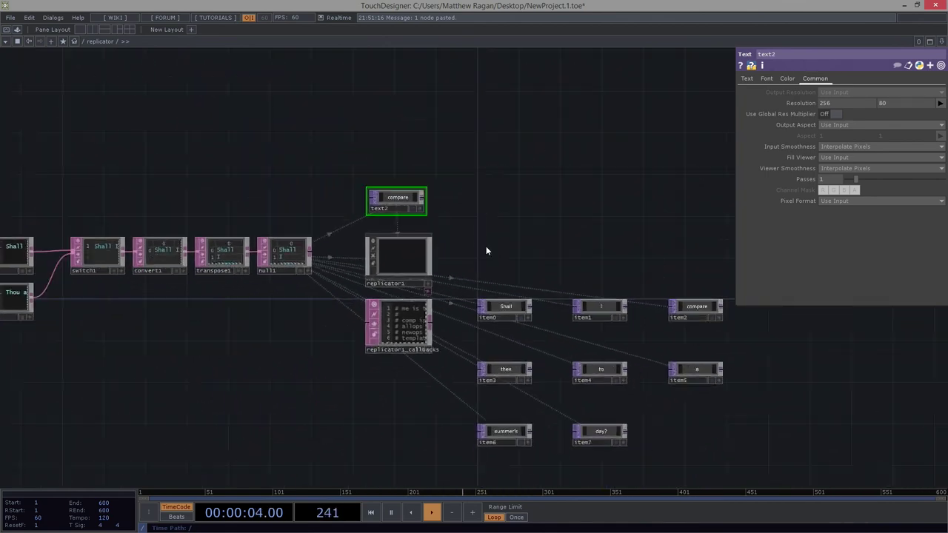
middle_click(396, 200)
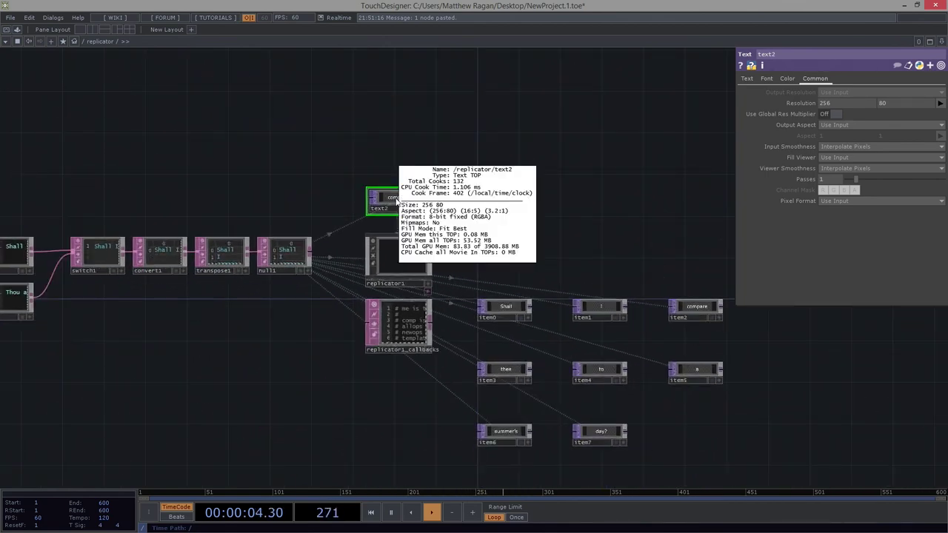
click(571, 242)
middle_drag(429, 211, 541, 203)
scroll(542, 189, down, 5)
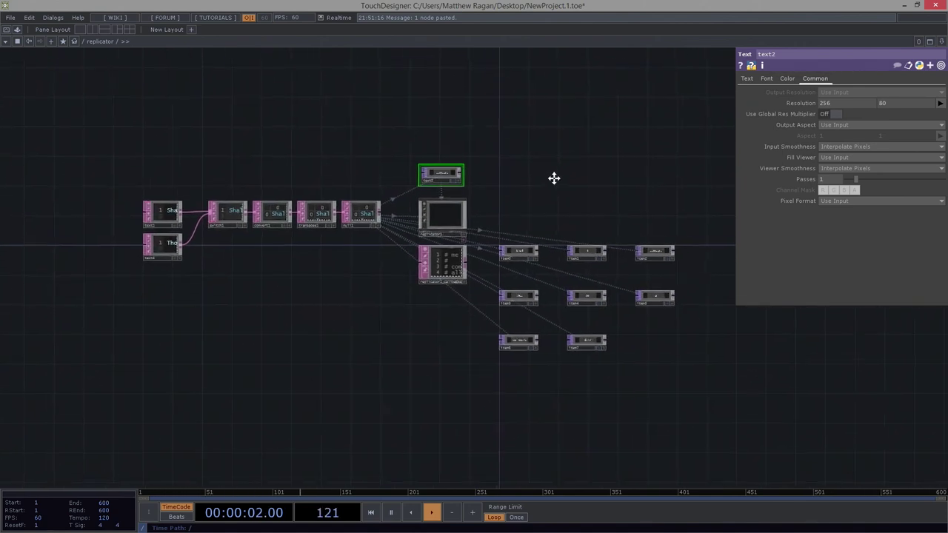